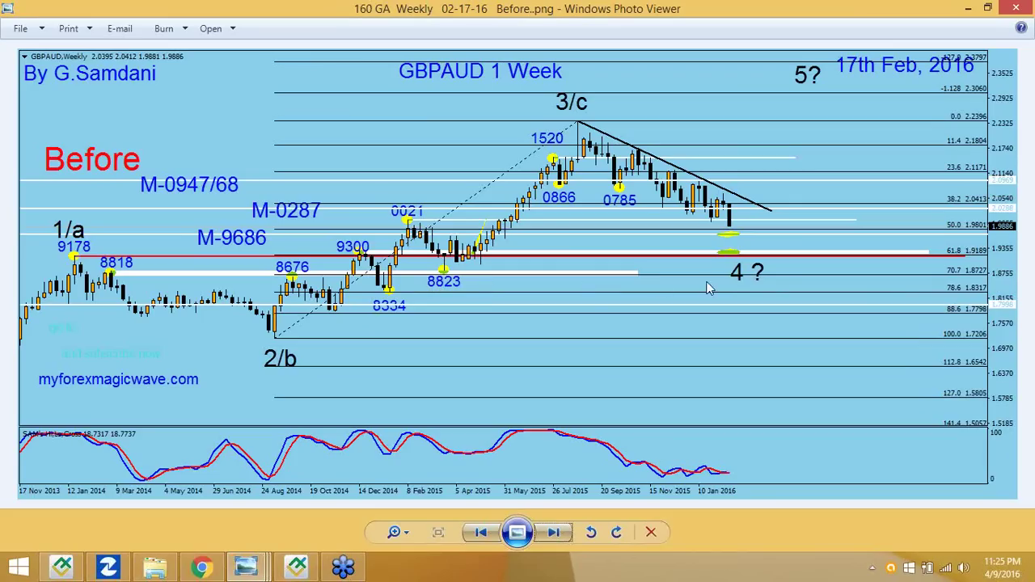
# Step: Switch to MetaTrader and compare the marked levels on the GBPAUD Weekly chart with those on the M40 chart
pyautogui.click(296, 566)
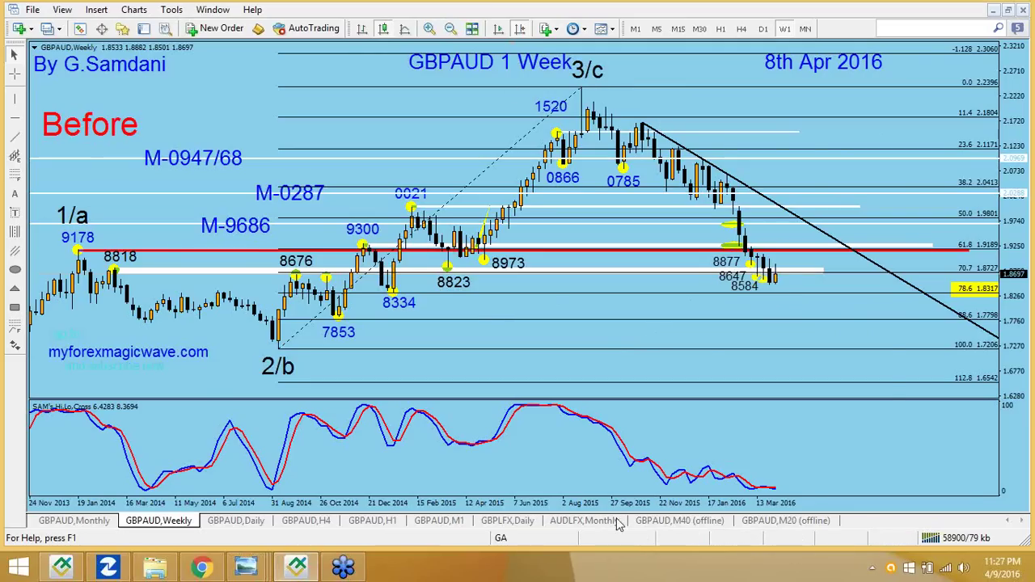
pyautogui.click(680, 520)
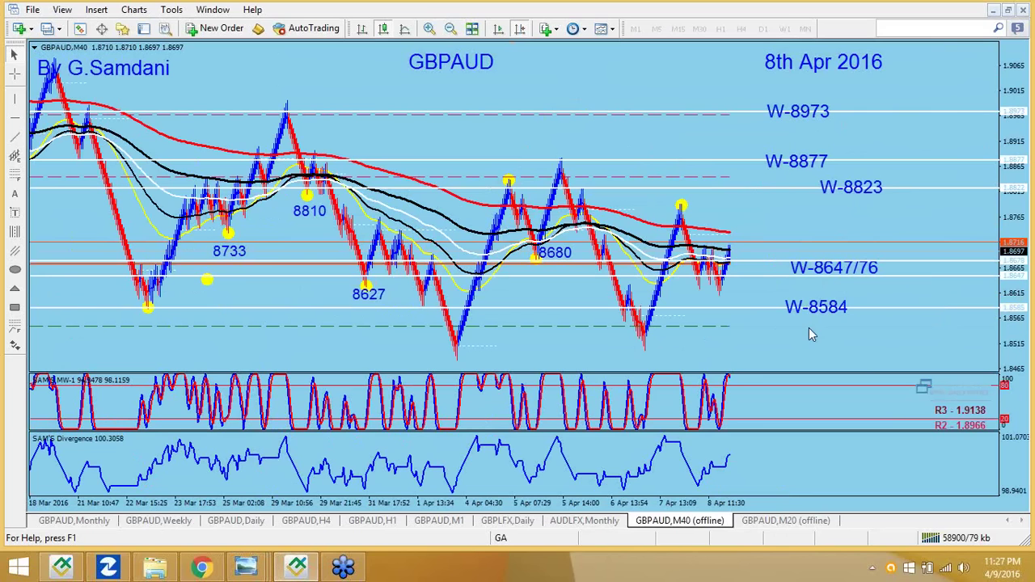
pyautogui.click(155, 520)
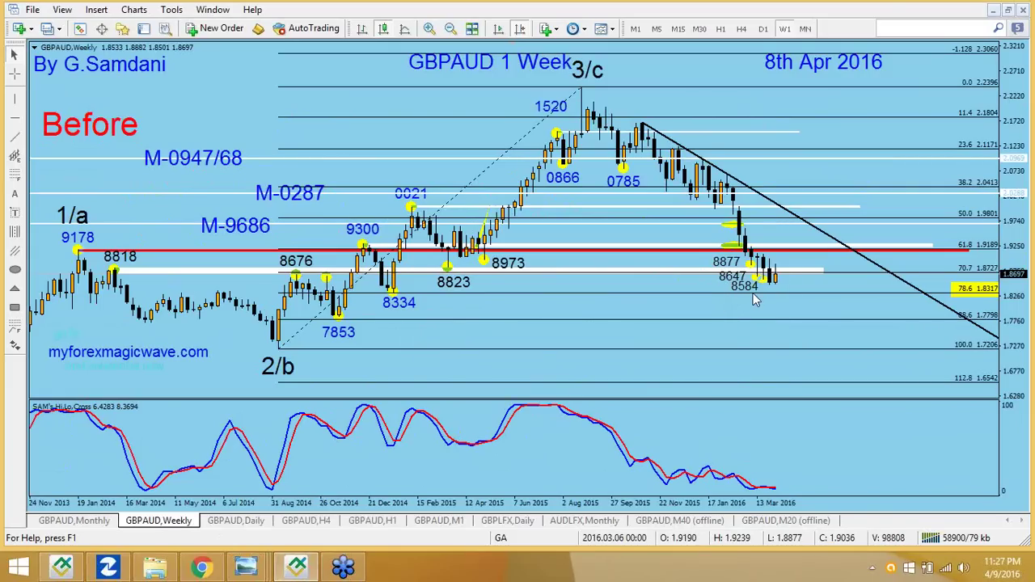
pyautogui.click(682, 521)
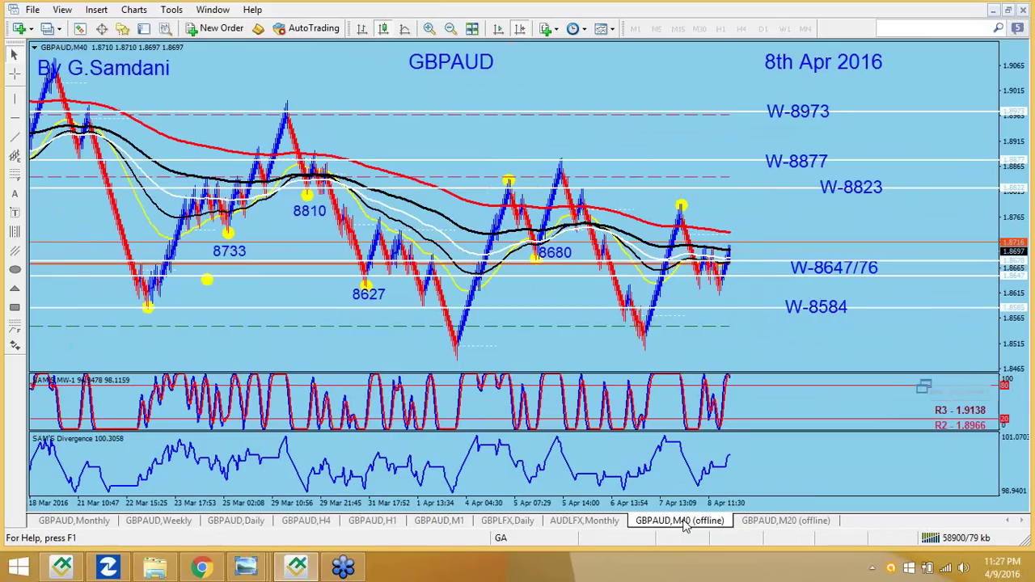
pyautogui.click(178, 523)
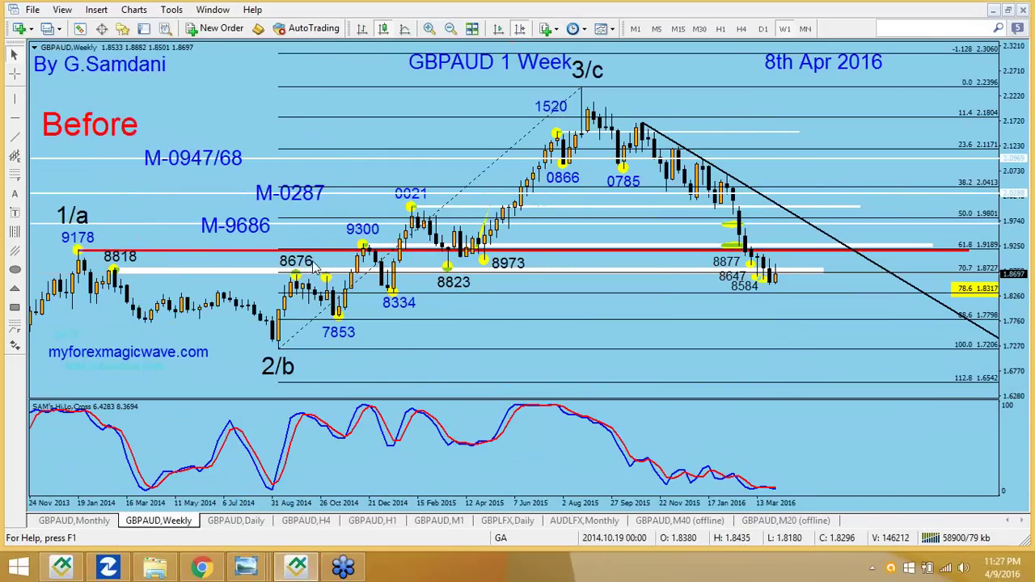
# Step: Delete the stray yellow dot below the 8733 label on the GBPAUD M40 chart
pyautogui.click(679, 522)
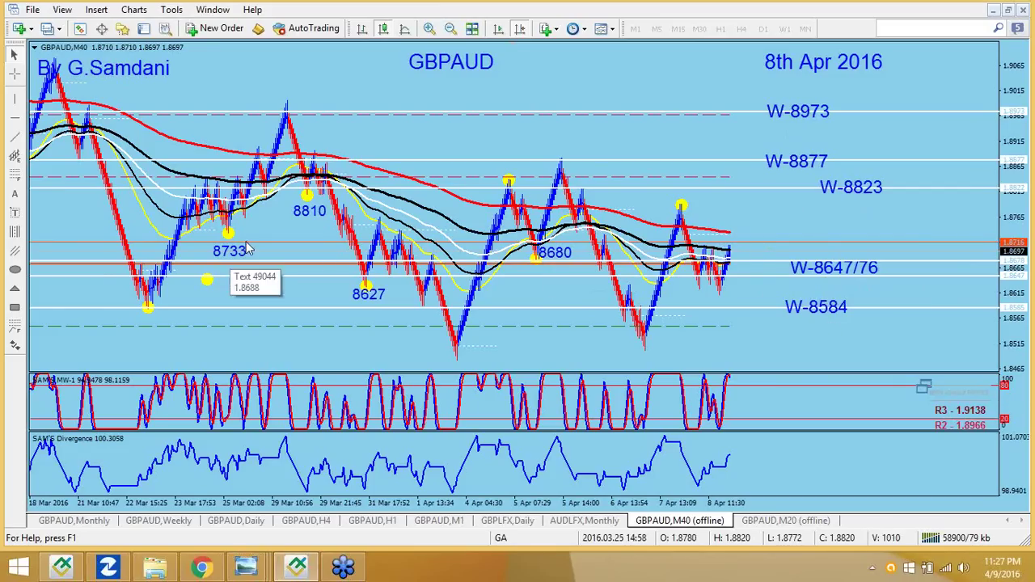
pyautogui.rightClick(206, 287)
pyautogui.click(259, 335)
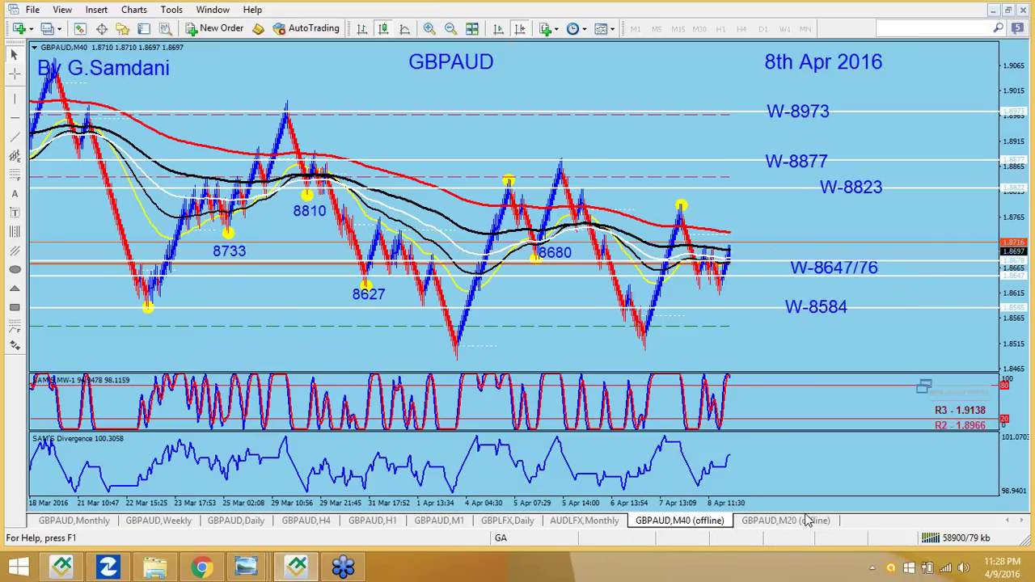
# Step: Compare the 8733 level and the W-8584 to W-8877 levels across the GBPAUD M20, M40 and Weekly charts
pyautogui.click(756, 524)
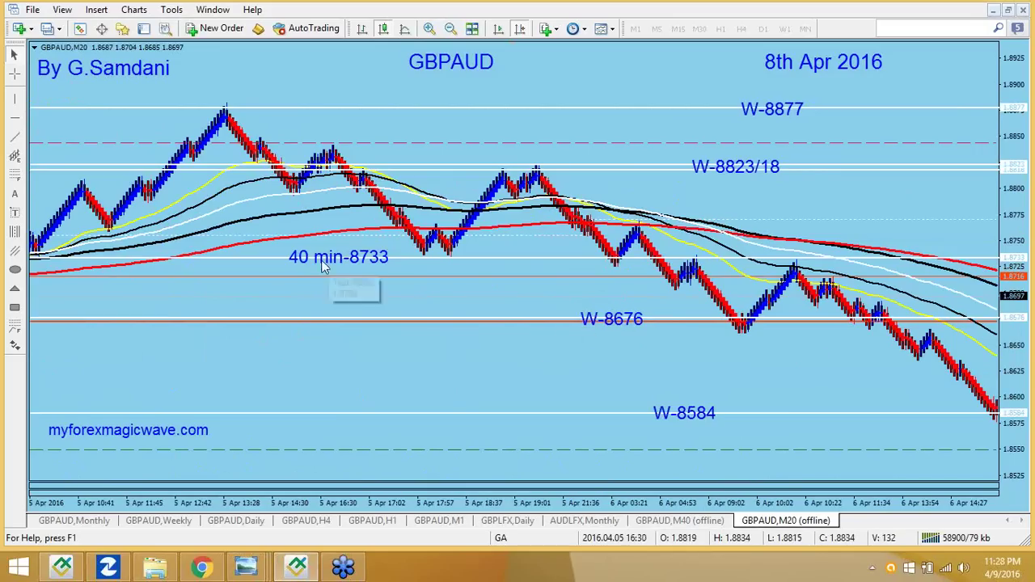
pyautogui.click(681, 520)
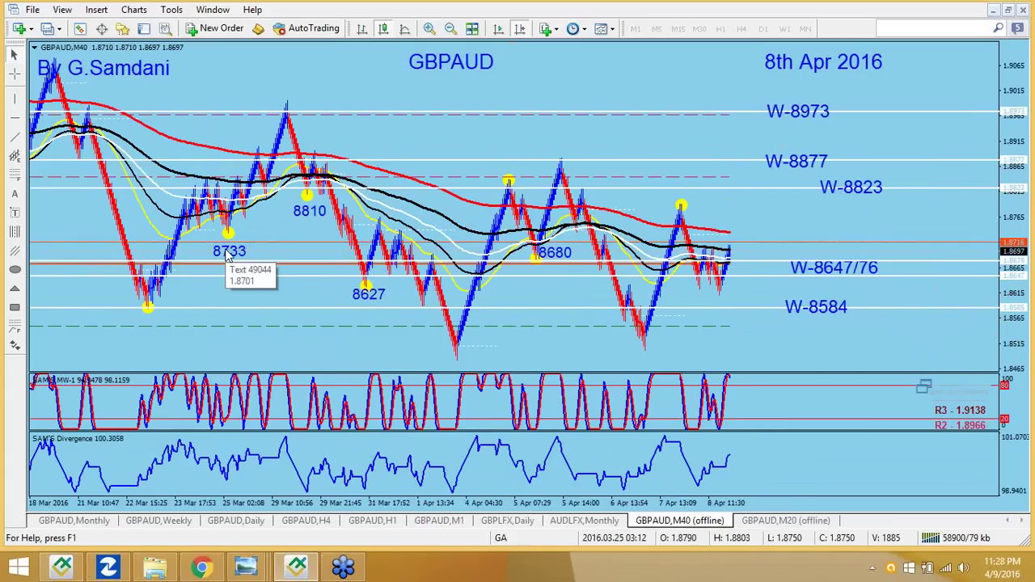
pyautogui.click(784, 525)
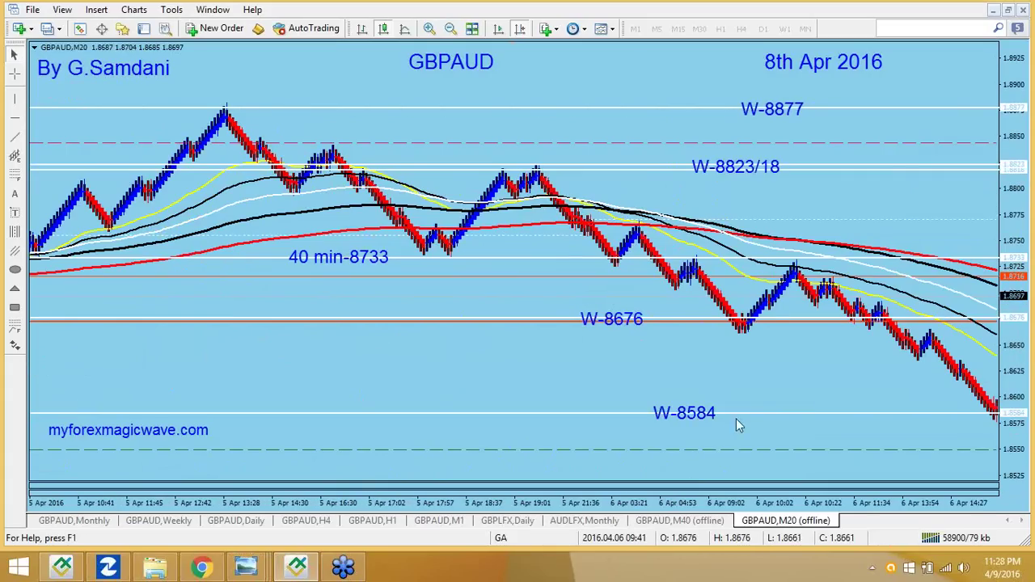
pyautogui.hotkey('ctrl', 'Tab')
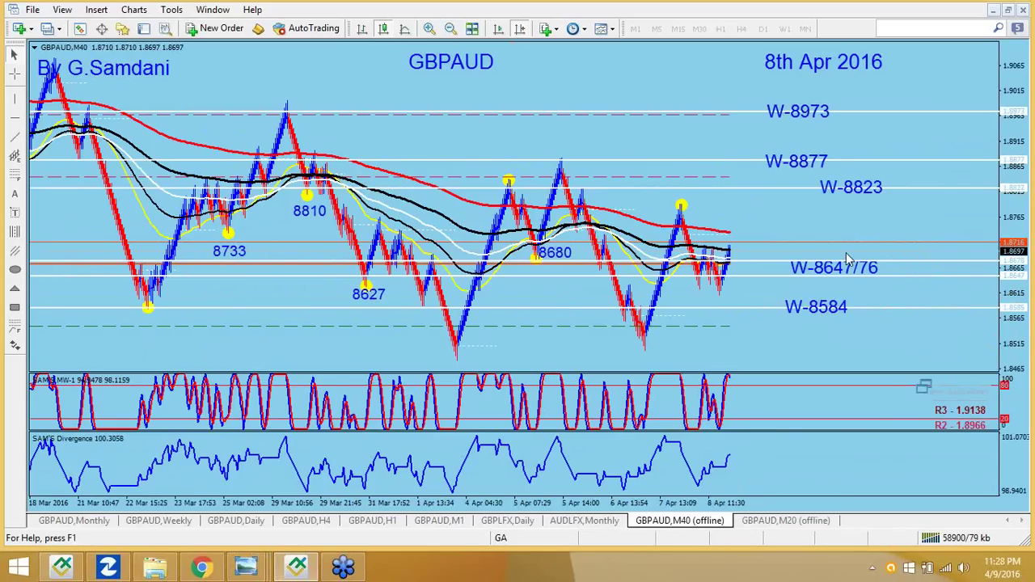
pyautogui.click(778, 523)
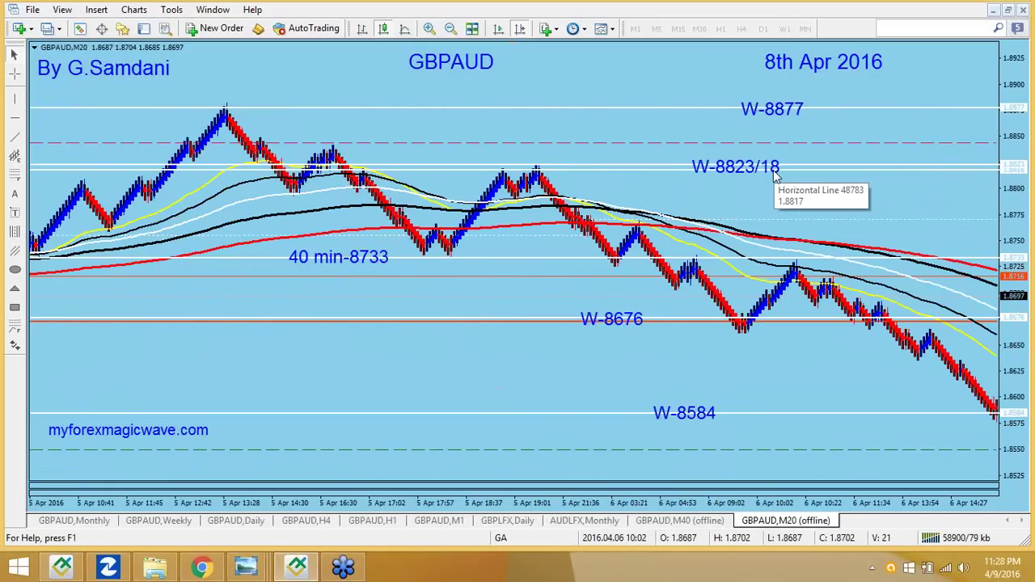
pyautogui.click(701, 521)
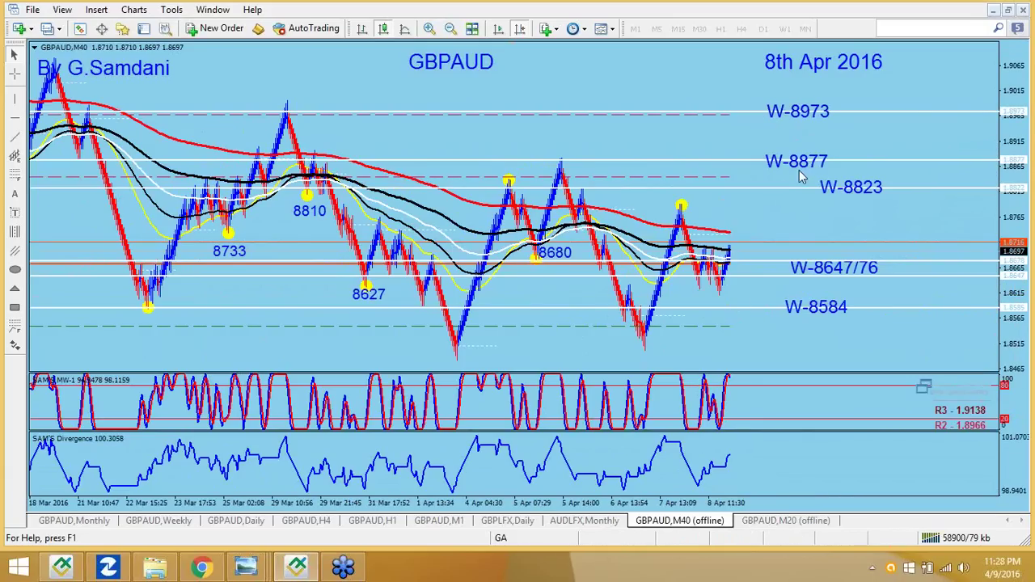
pyautogui.click(153, 525)
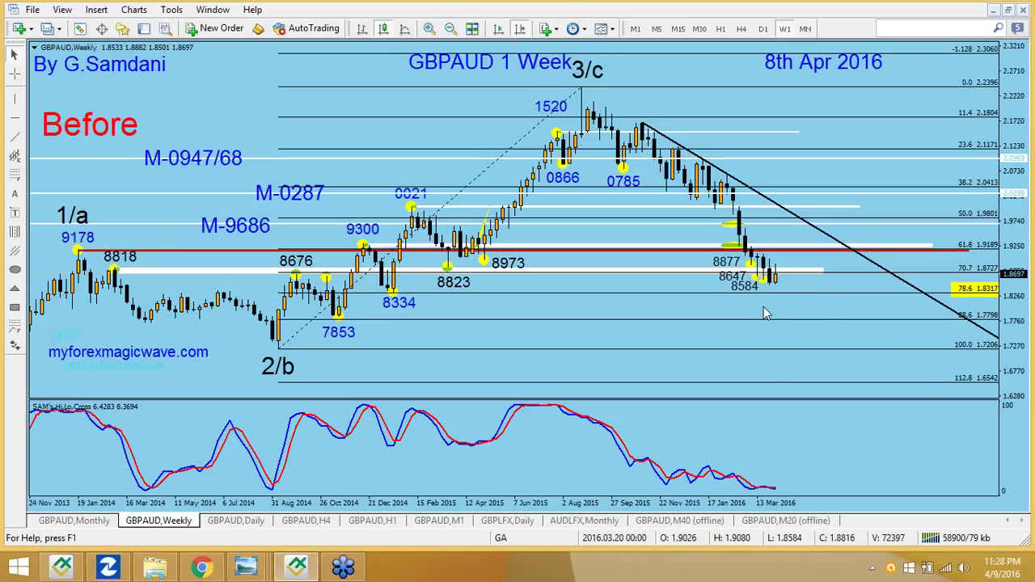
pyautogui.click(673, 521)
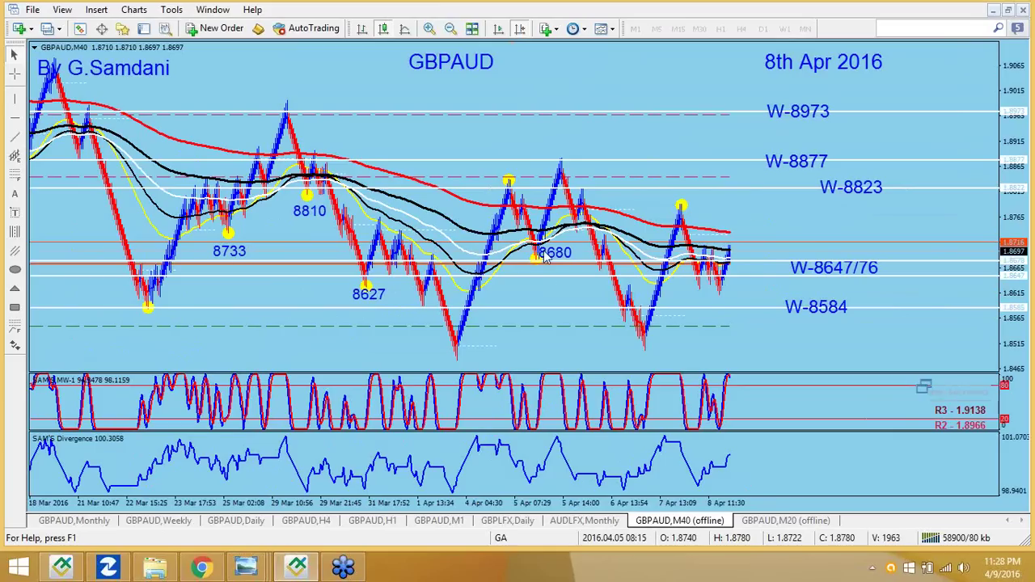
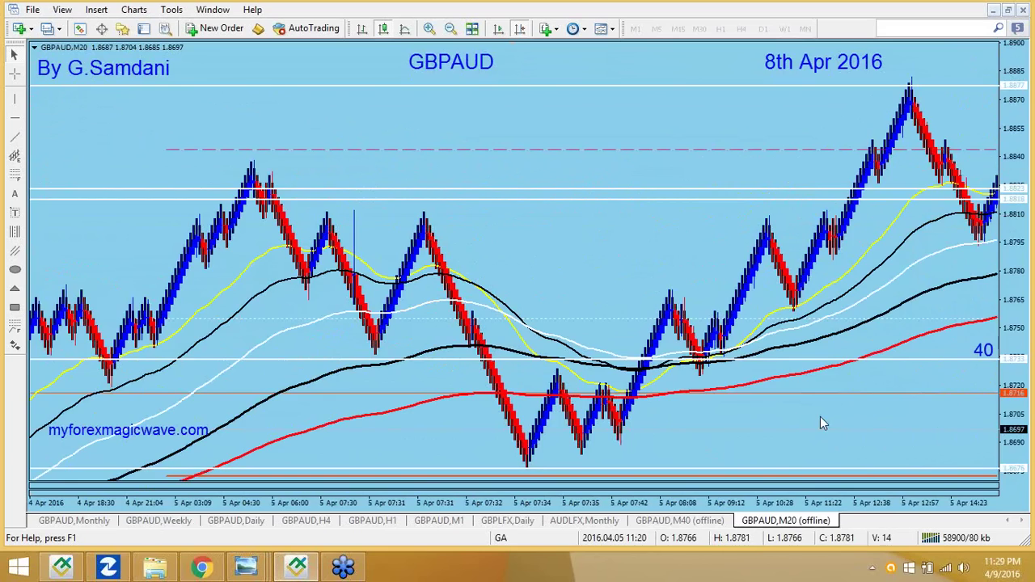
# Step: Examine the 5 and 6 April price moves on the GBPAUD M20 chart against the M40 and Weekly levels
pyautogui.moveTo(821, 416); pyautogui.dragTo(157, 412)
pyautogui.moveTo(505, 374); pyautogui.dragTo(447, 397)
pyautogui.click(679, 520)
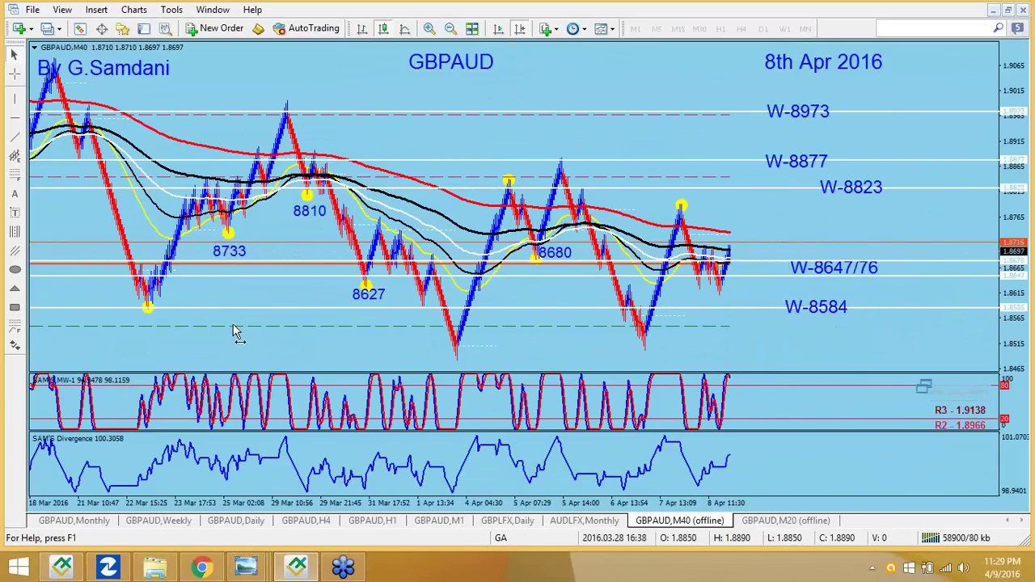
pyautogui.click(160, 524)
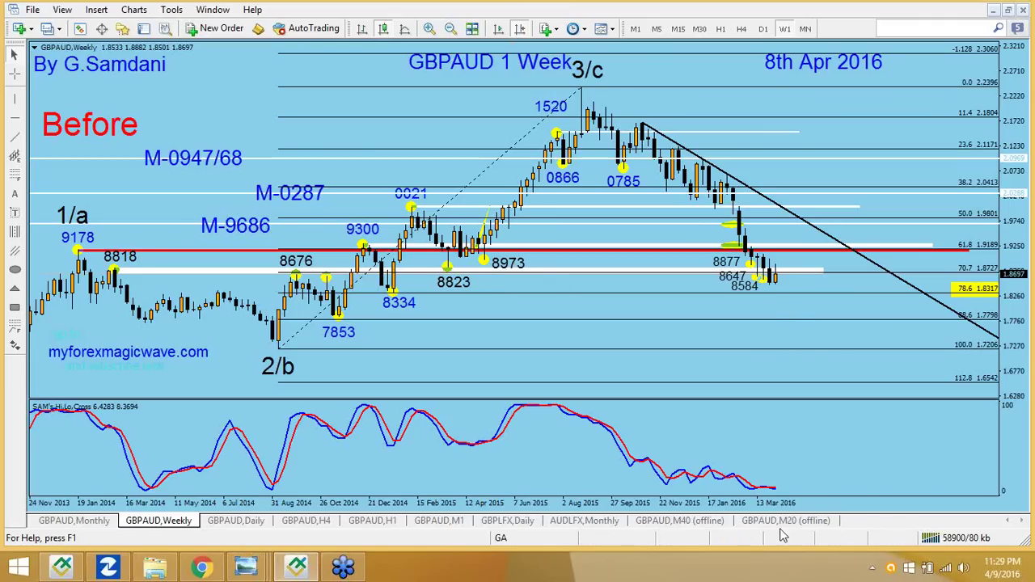
pyautogui.click(674, 521)
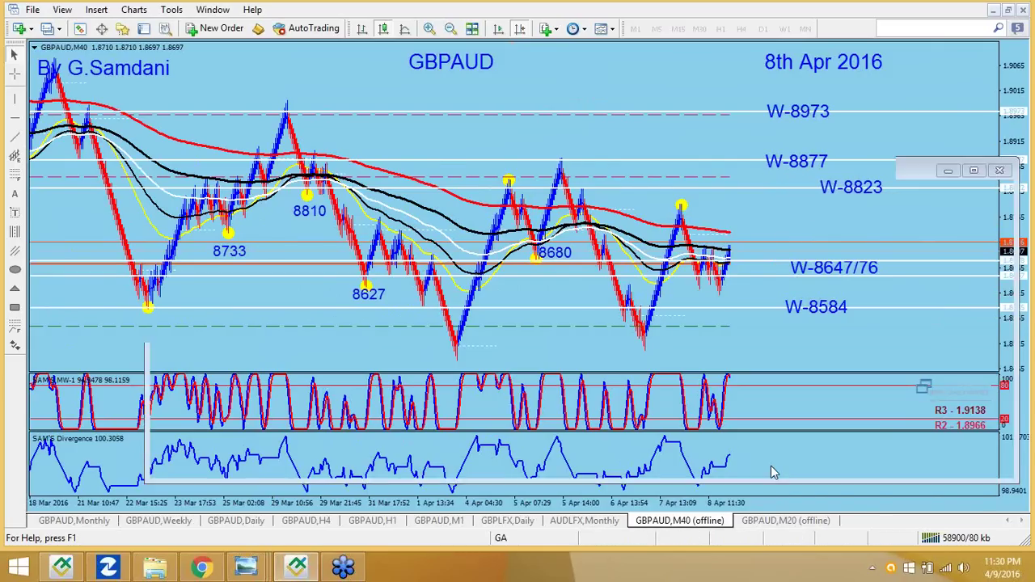
pyautogui.hotkey('ctrl', 'Tab')
pyautogui.moveTo(211, 89); pyautogui.dragTo(253, 90)
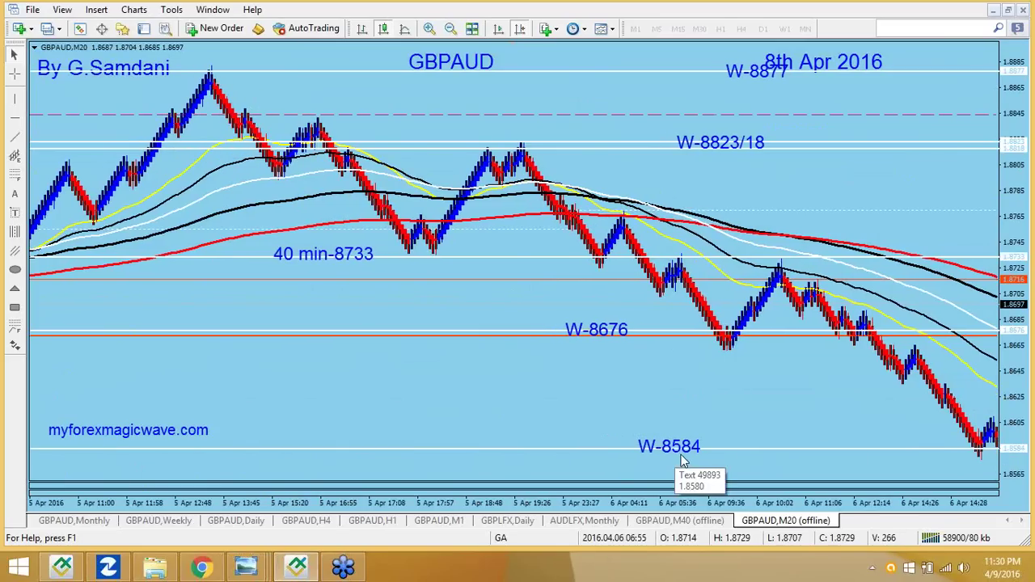
pyautogui.click(694, 520)
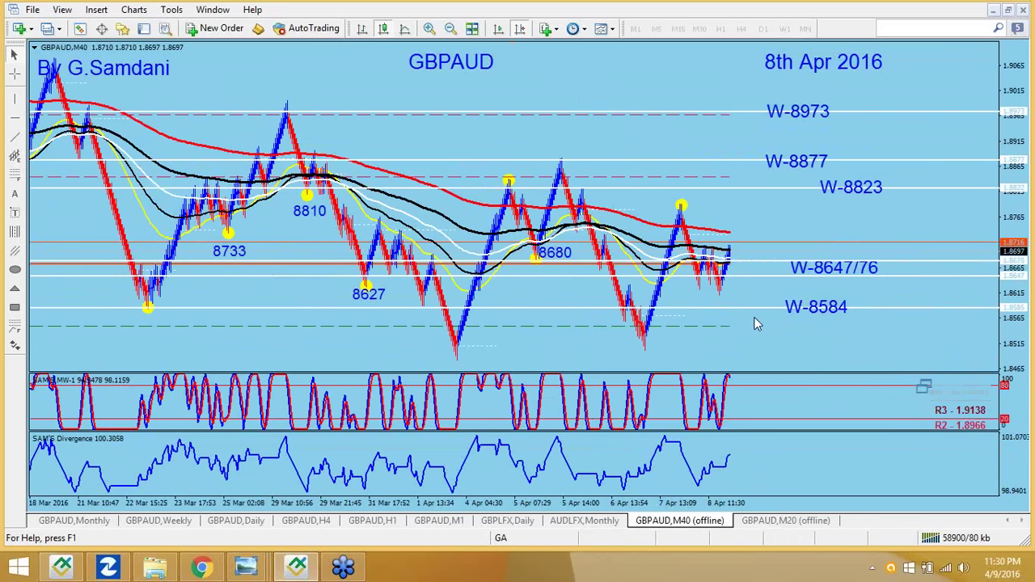
# Step: Compare the current GBPAUD Weekly chart with the 17th Feb 2016 "Before" image in Windows Photo Viewer
pyautogui.click(159, 521)
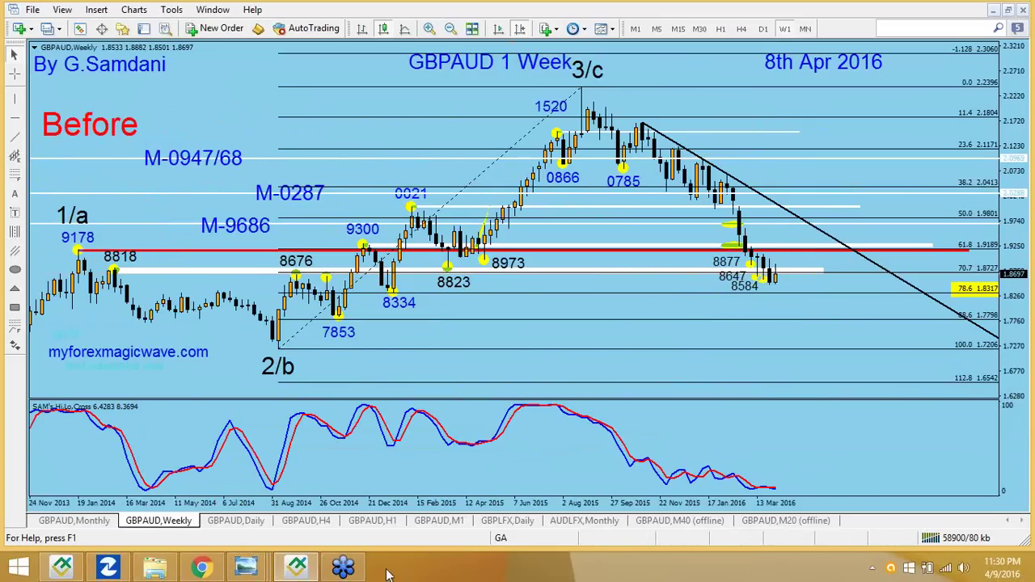
pyautogui.click(342, 568)
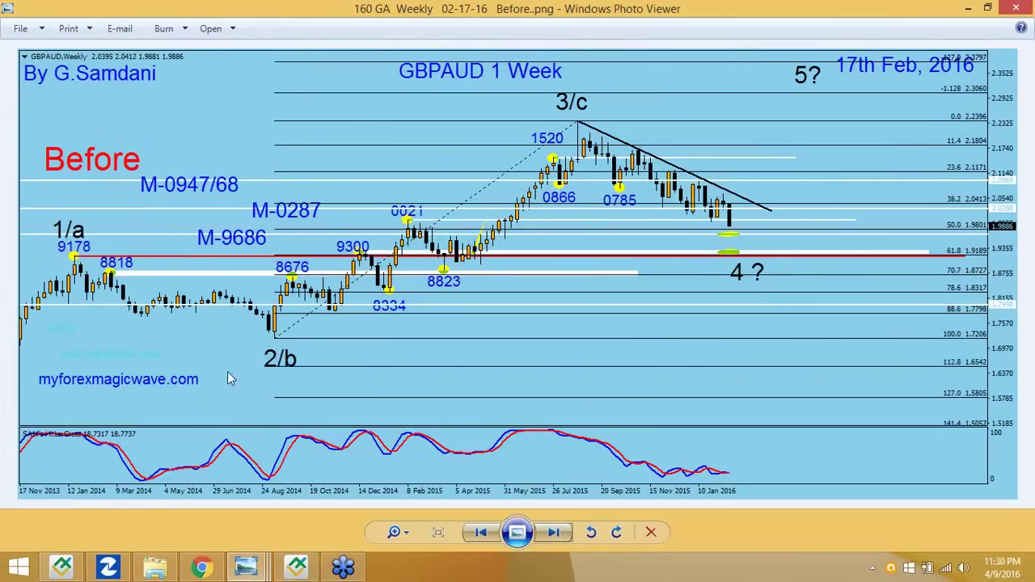
pyautogui.click(297, 567)
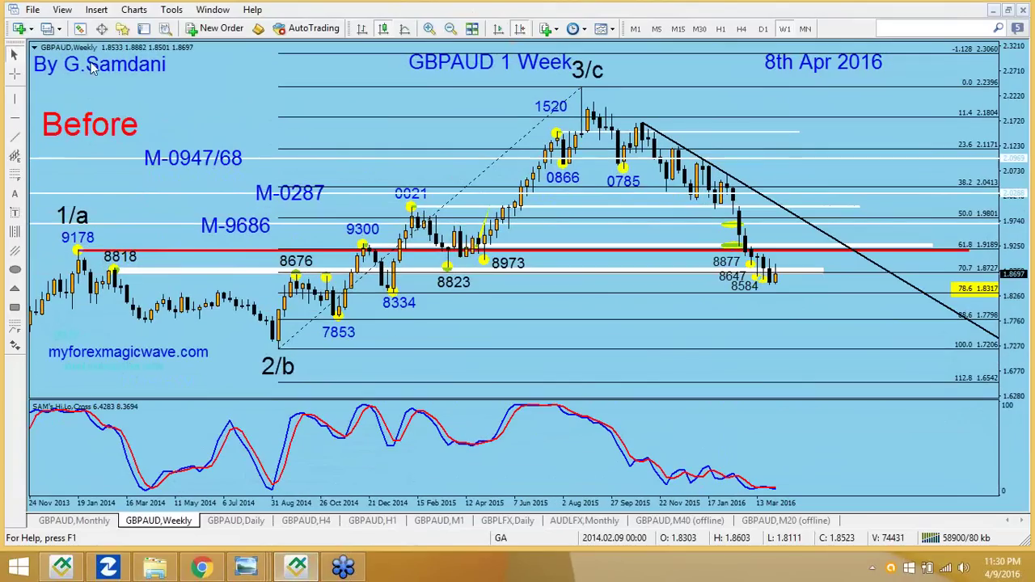
# Step: Add the # RANGE_TRADER_9.03 Labais53 indicator to the GBPAUD Weekly chart and close the Navigator
pyautogui.click(121, 28)
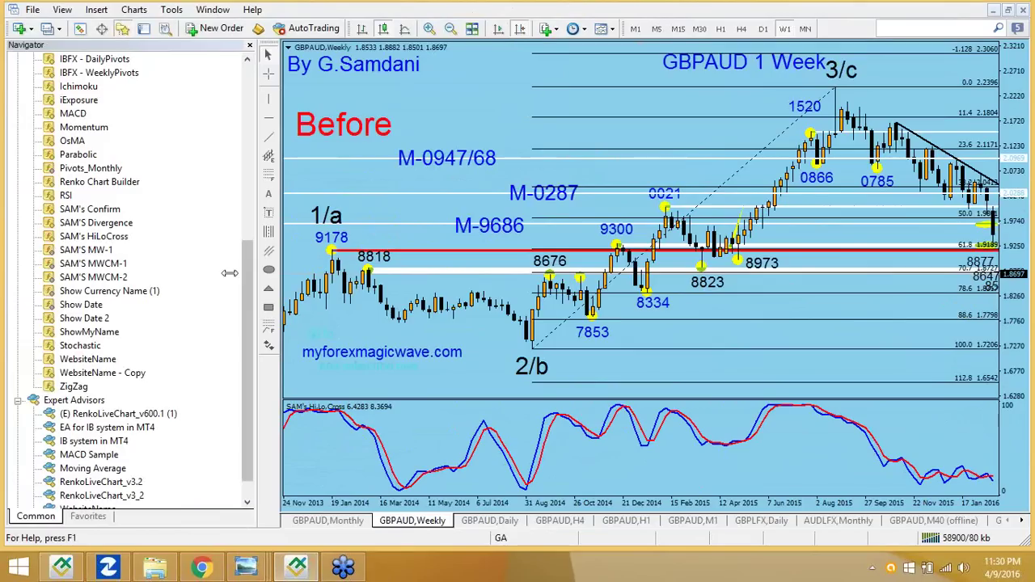
pyautogui.moveTo(249, 273); pyautogui.dragTo(260, 142)
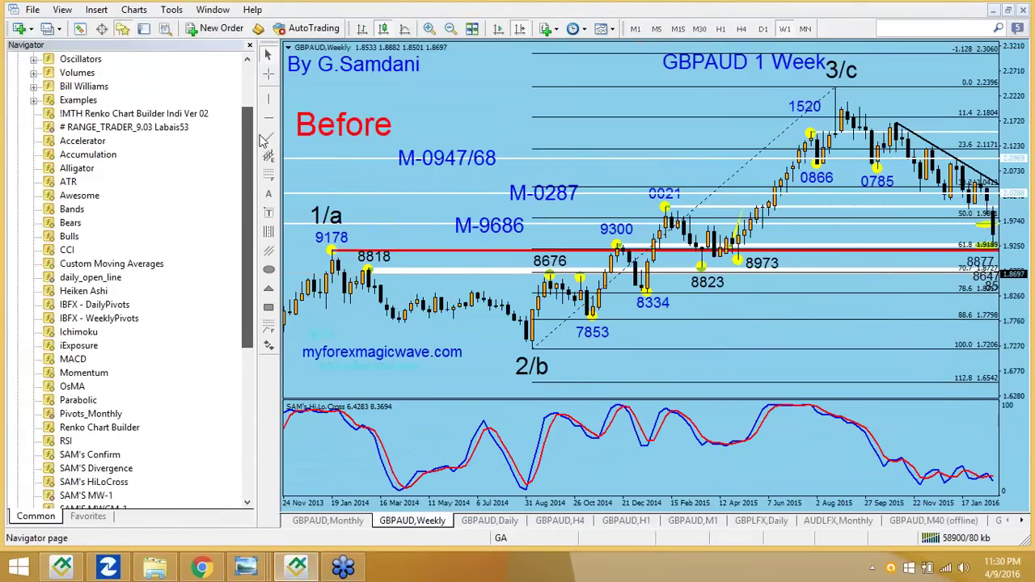
pyautogui.moveTo(160, 132); pyautogui.dragTo(317, 137)
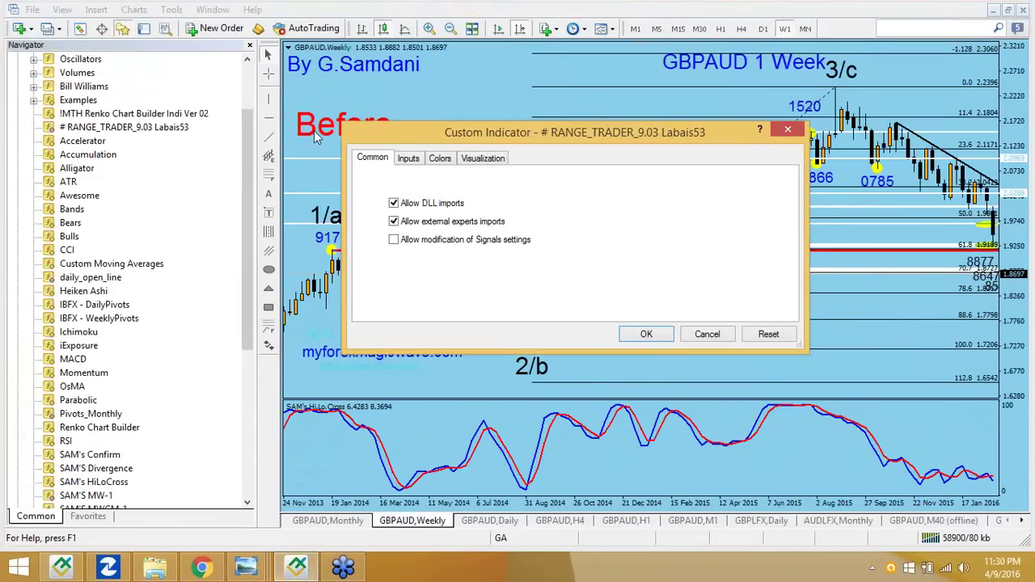
pyautogui.click(644, 336)
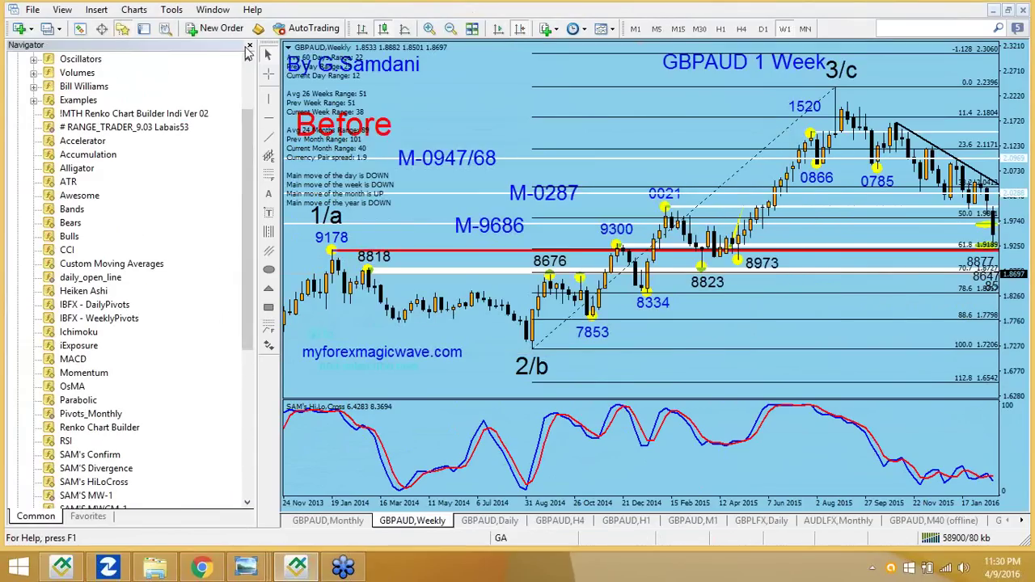
pyautogui.click(250, 46)
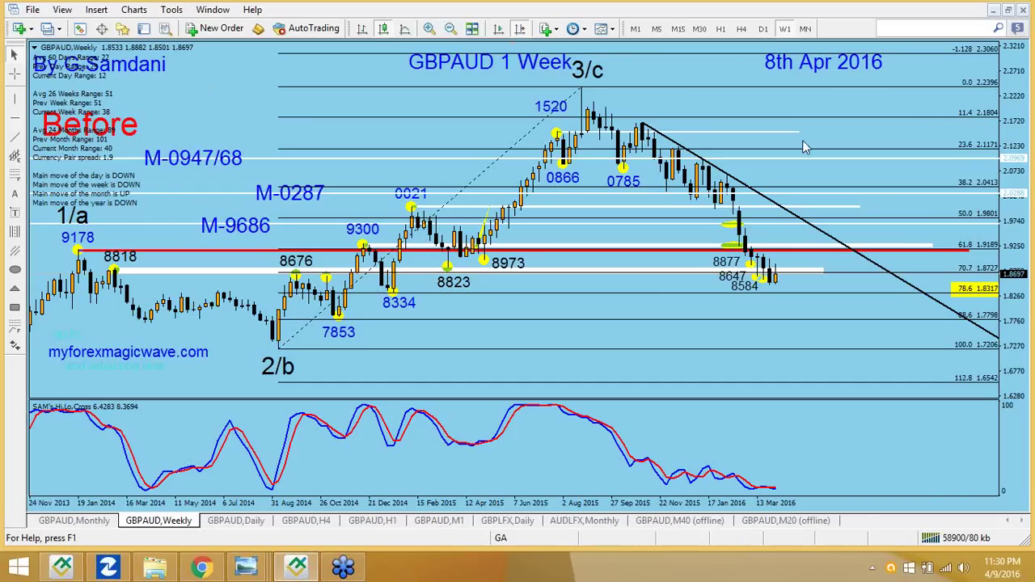
# Step: Stretch the Weekly chart's price scale and move the author label clear of the range read-out text
pyautogui.moveTo(1004, 208); pyautogui.dragTo(1005, 139)
pyautogui.doubleClick(98, 63)
pyautogui.moveTo(97, 64); pyautogui.dragTo(78, 87)
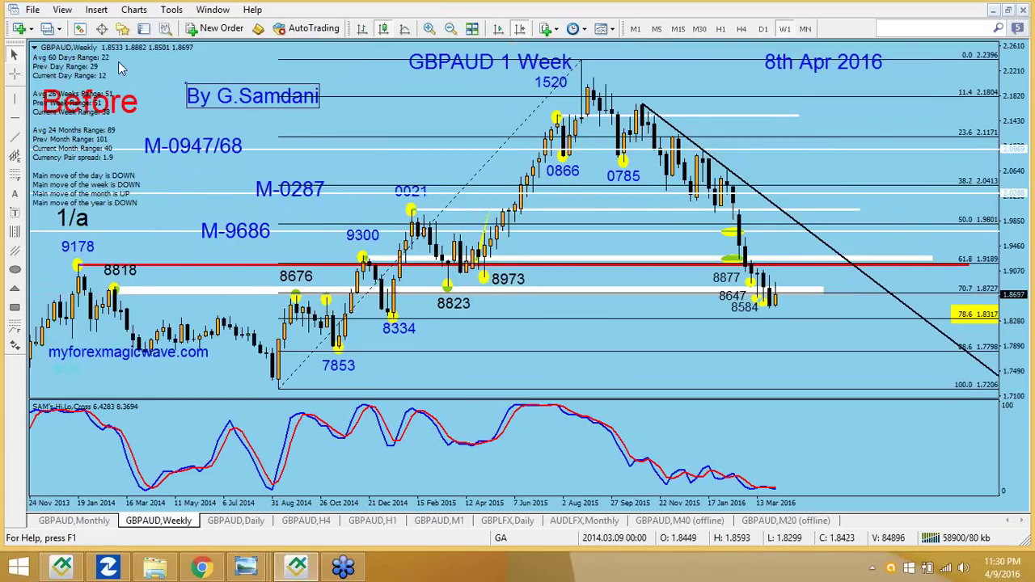
pyautogui.moveTo(240, 97); pyautogui.dragTo(138, 67)
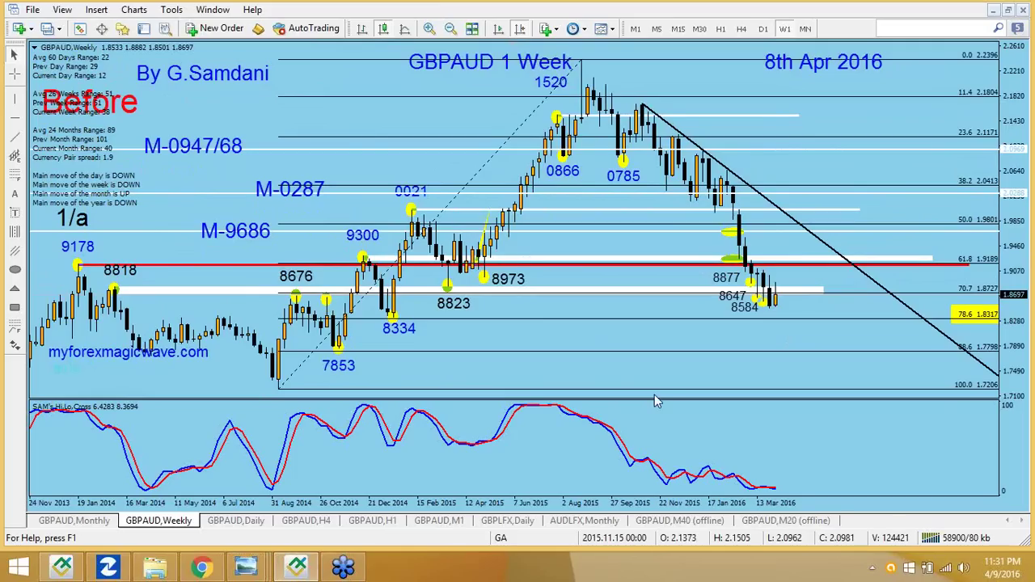
# Step: Review the M40 chart, and examine the 5 April peak and the 40 min-8733 level up close on the M20 chart
pyautogui.click(672, 521)
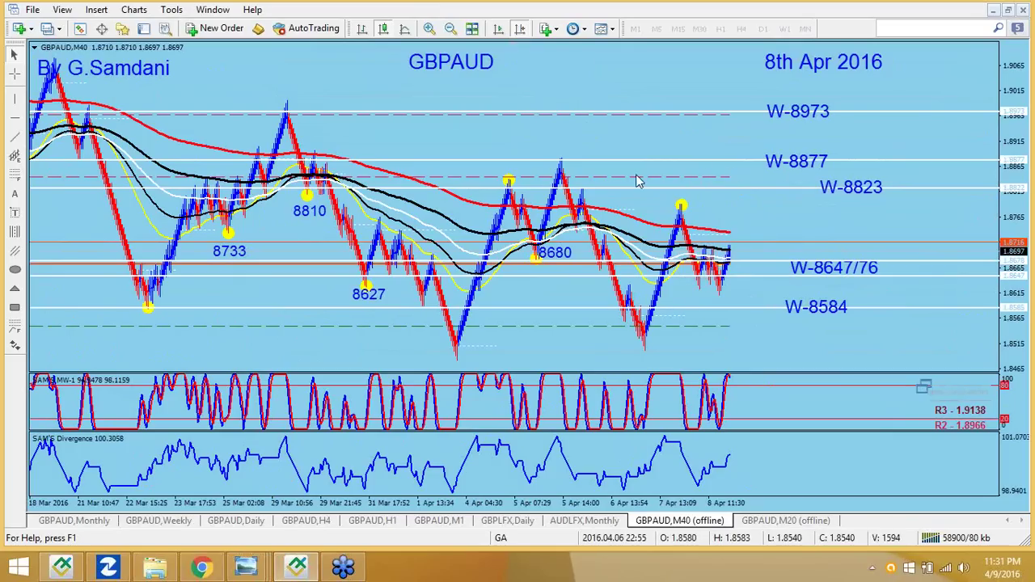
pyautogui.click(798, 526)
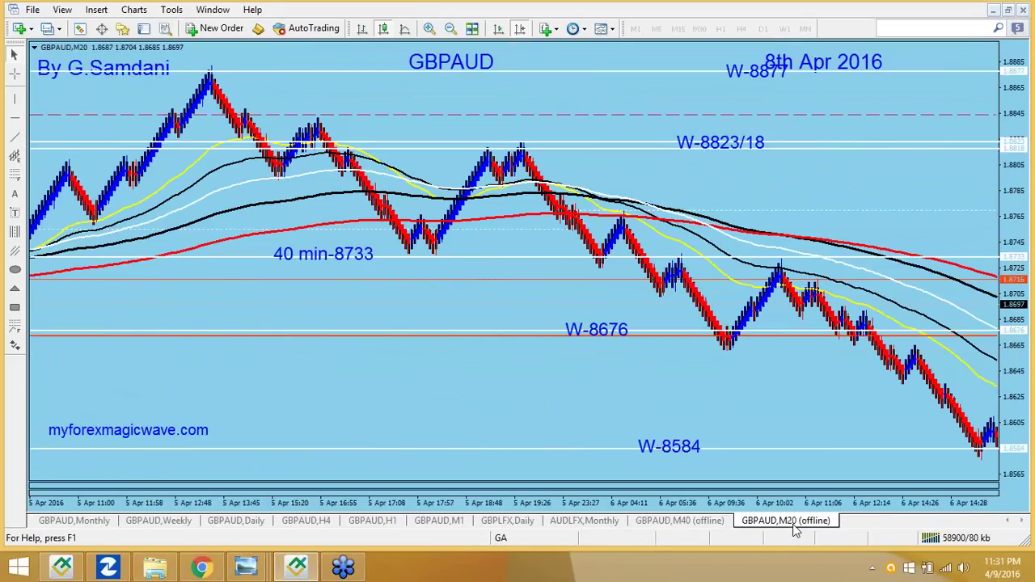
pyautogui.click(430, 28)
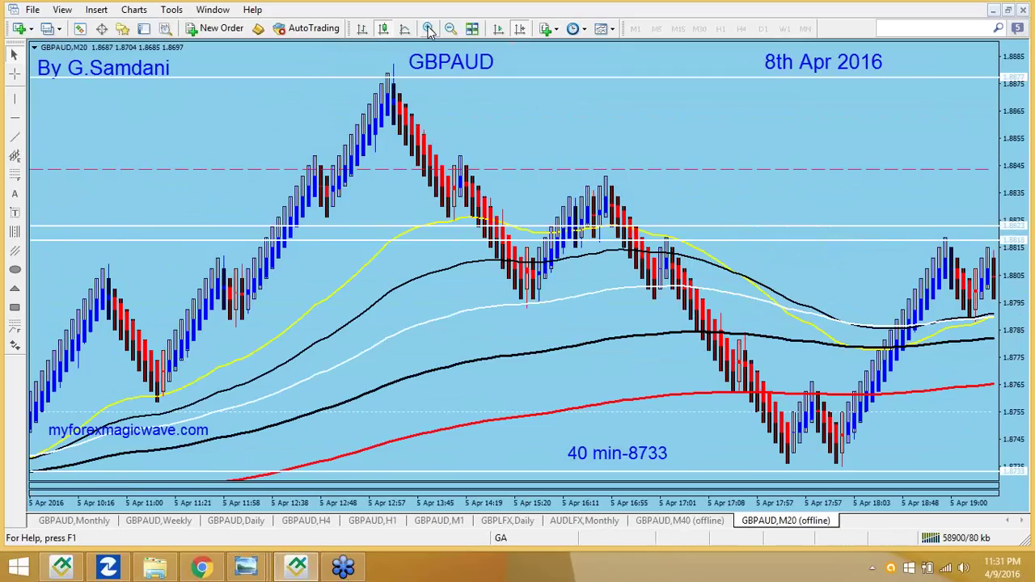
pyautogui.moveTo(418, 95); pyautogui.dragTo(590, 104)
pyautogui.moveTo(1018, 273); pyautogui.dragTo(1018, 295)
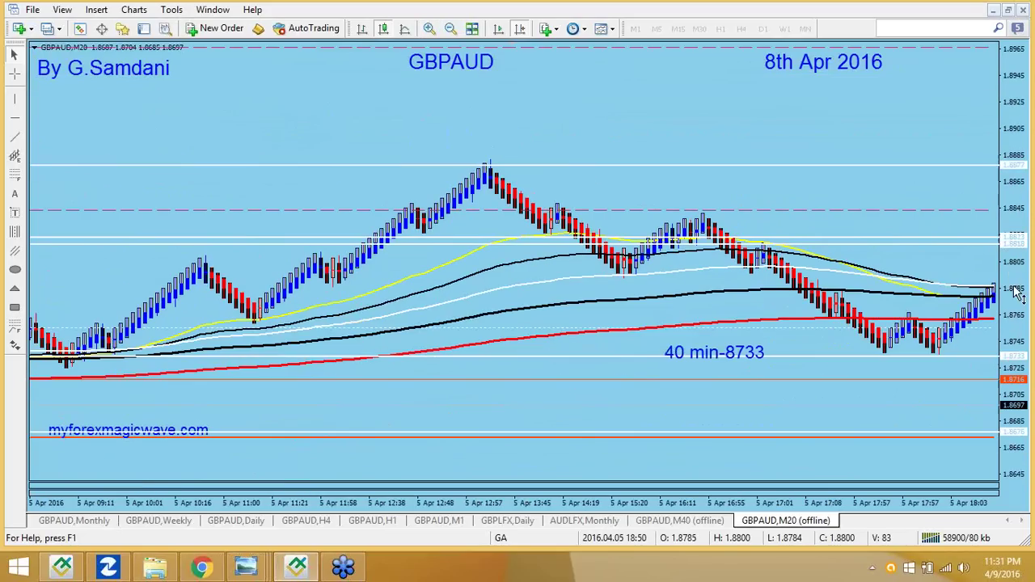
# Step: Enlarge the SAM'S MW-1 indicator window on the M20 chart and check it against the 5 April peak and the 40 min-8733 level
pyautogui.moveTo(774, 479); pyautogui.dragTo(788, 423)
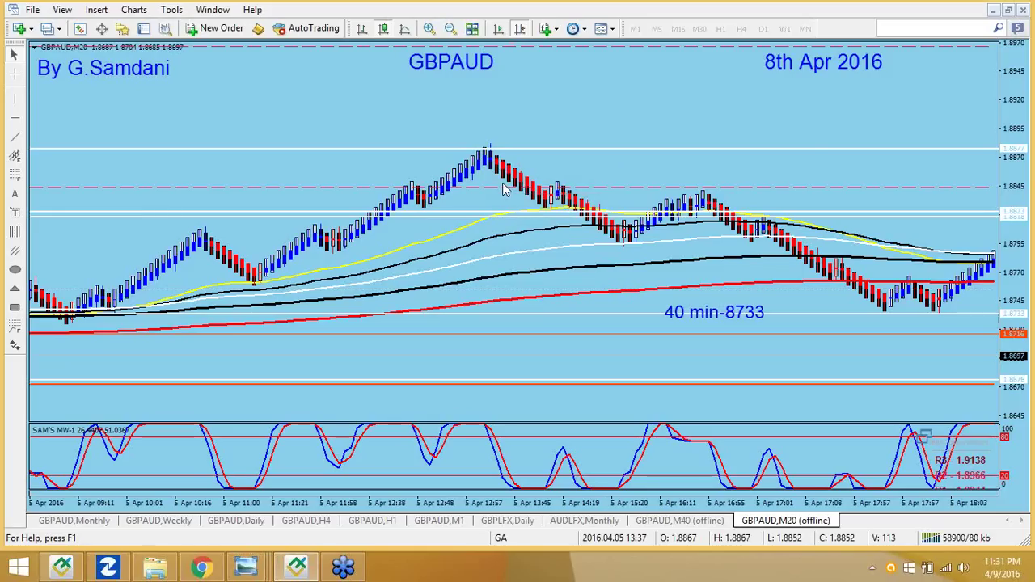
pyautogui.moveTo(505, 185)
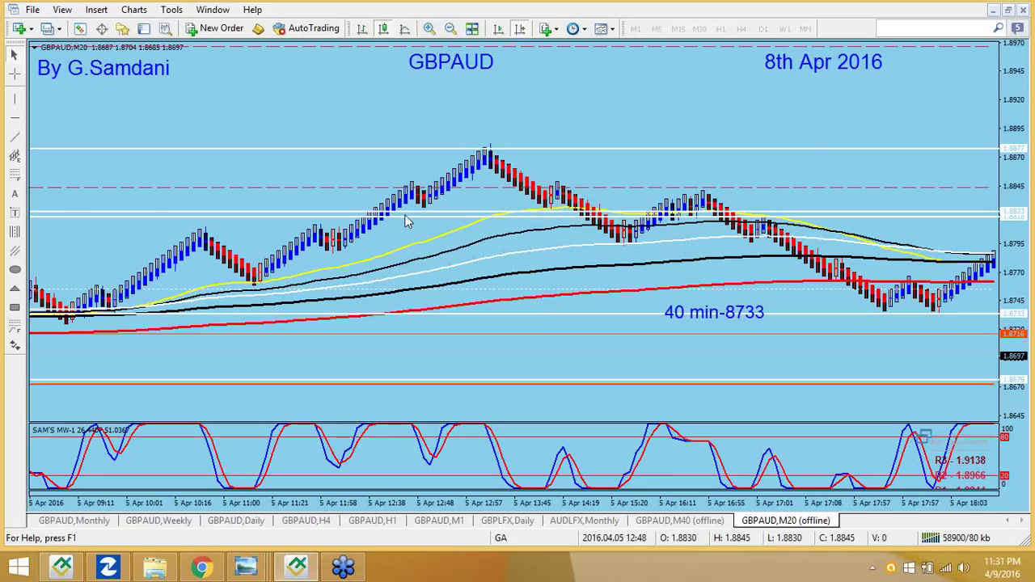
pyautogui.moveTo(414, 199)
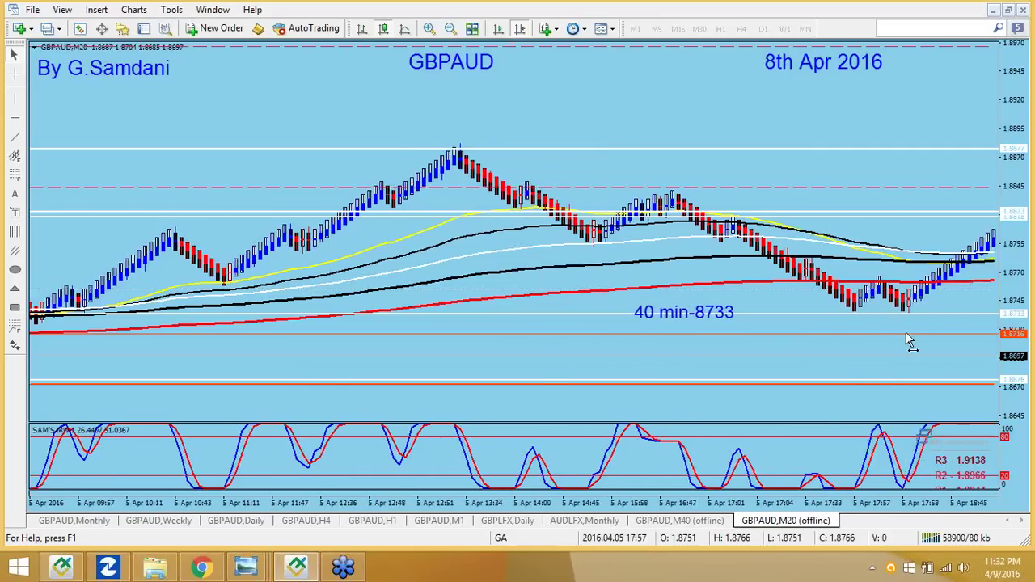
pyautogui.moveTo(906, 338); pyautogui.dragTo(444, 340)
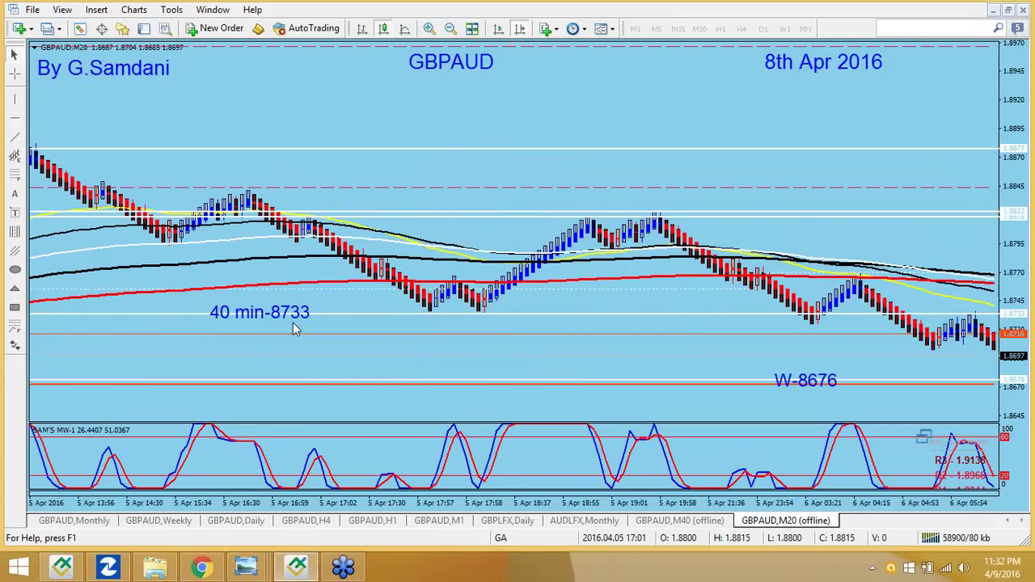
# Step: Compare the M20 price action around W-8823/18 and W-8676 with the levels marked on the M40 and Weekly charts
pyautogui.click(690, 522)
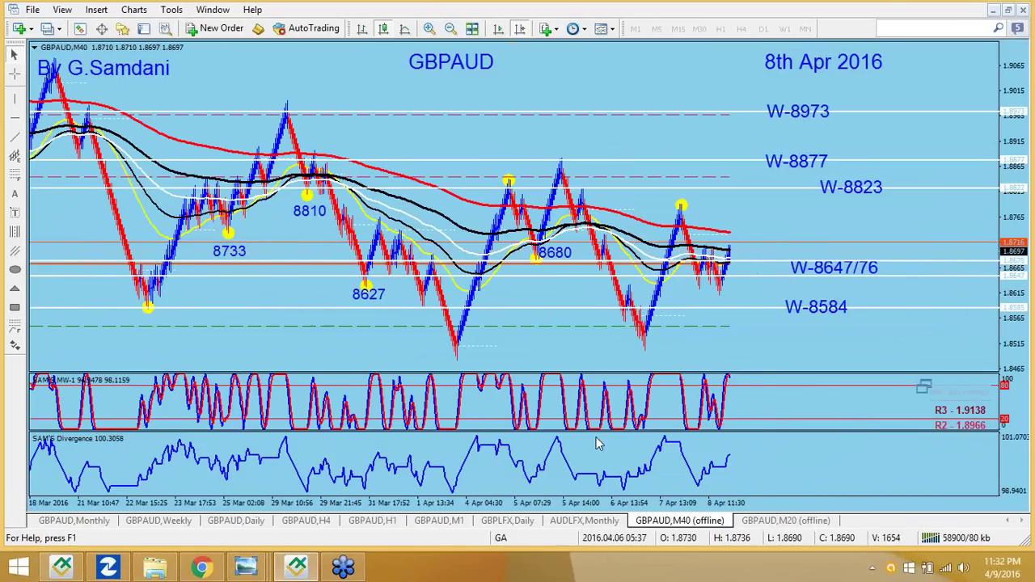
pyautogui.click(800, 525)
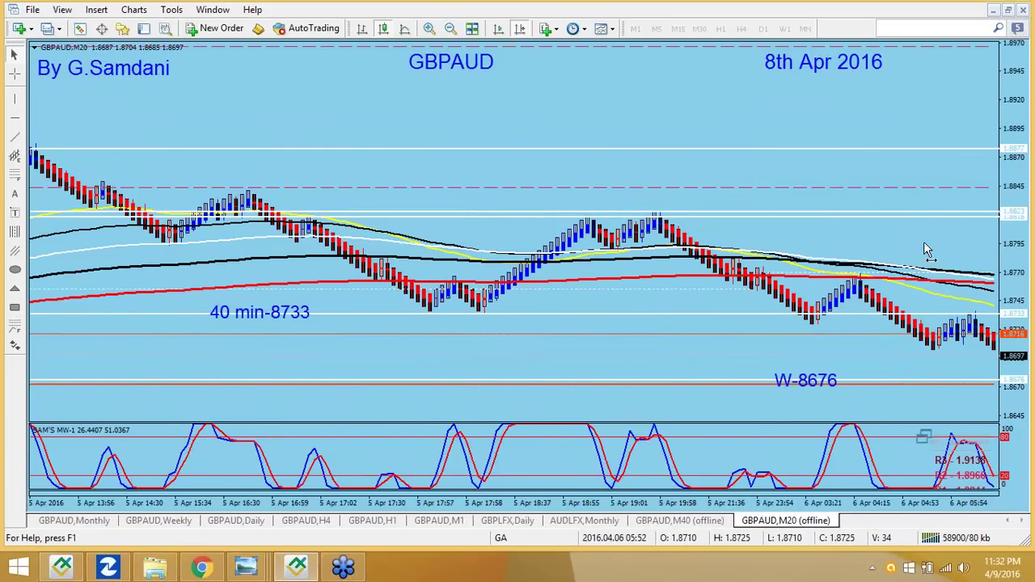
pyautogui.scroll(-10, 928, 249)
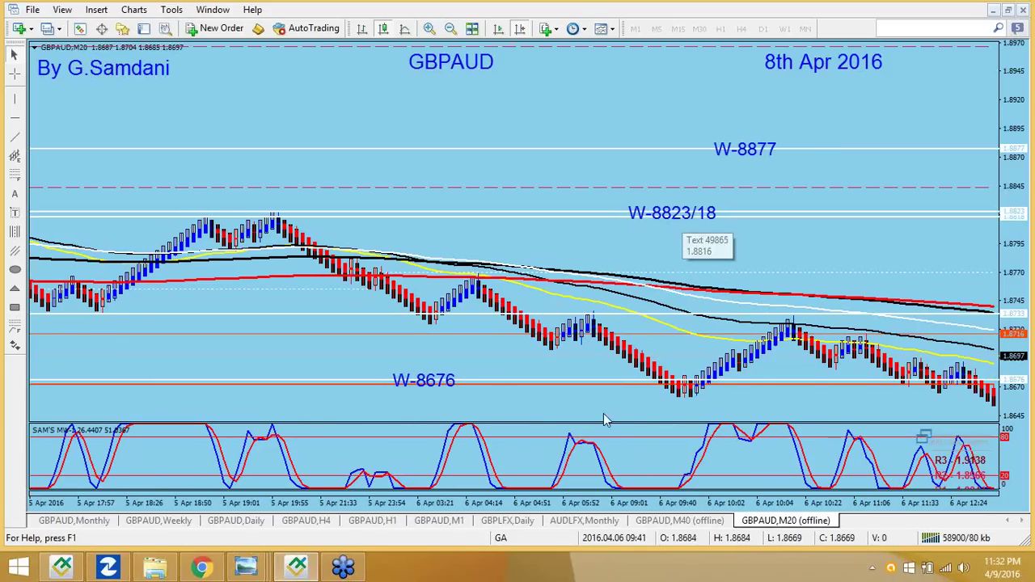
pyautogui.click(686, 522)
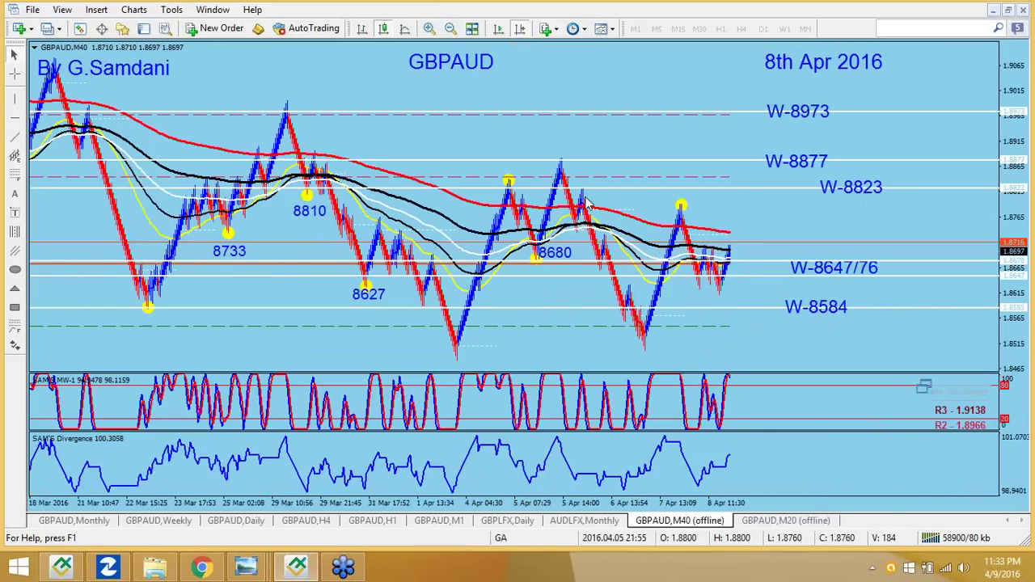
pyautogui.click(174, 526)
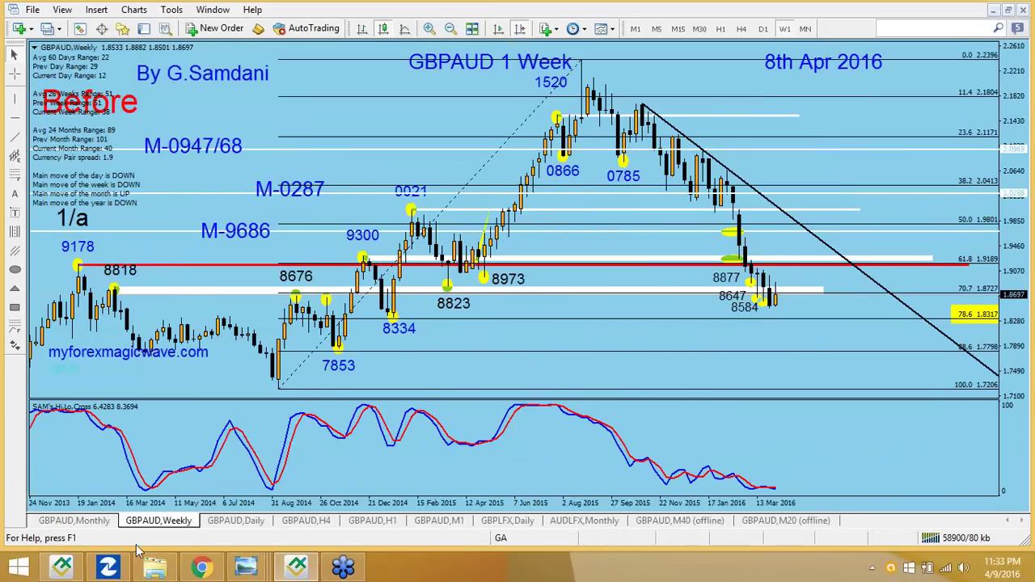
# Step: Use the crosshair on the M20 chart to line up the 5–6 April price swings with the SAM'S MW-1 turns
pyautogui.click(786, 522)
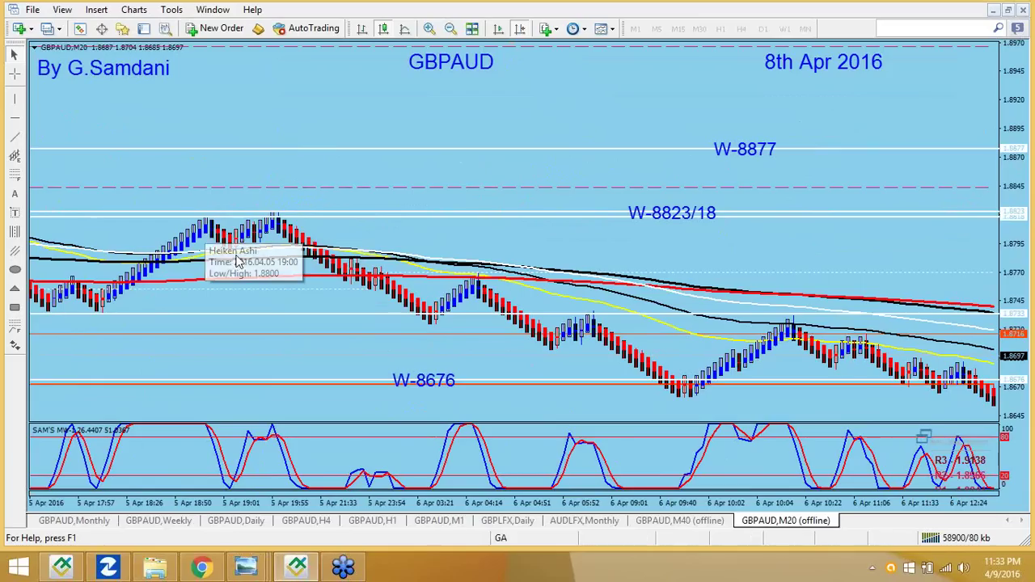
pyautogui.middleClick(204, 455)
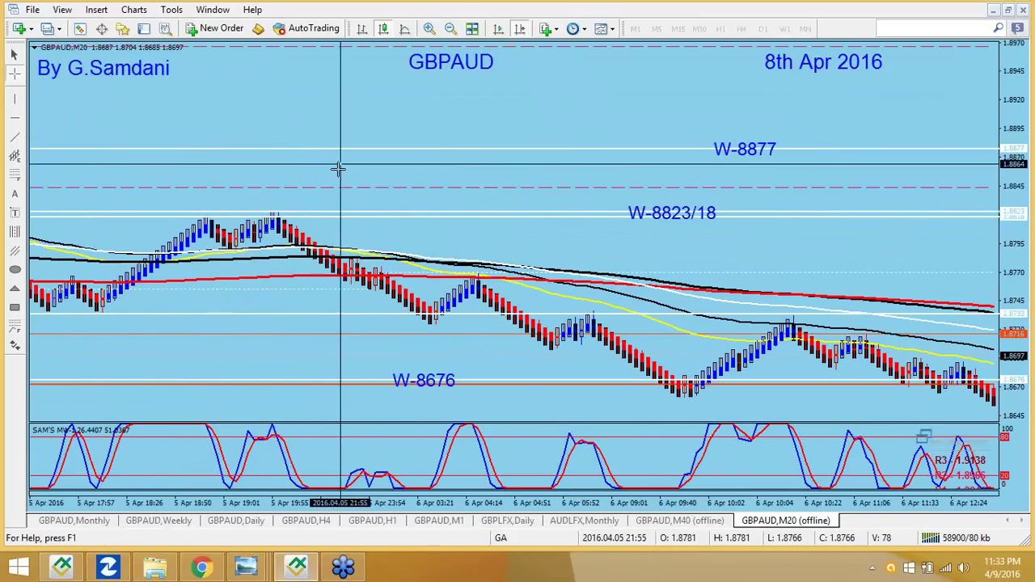
pyautogui.middleClick(358, 203)
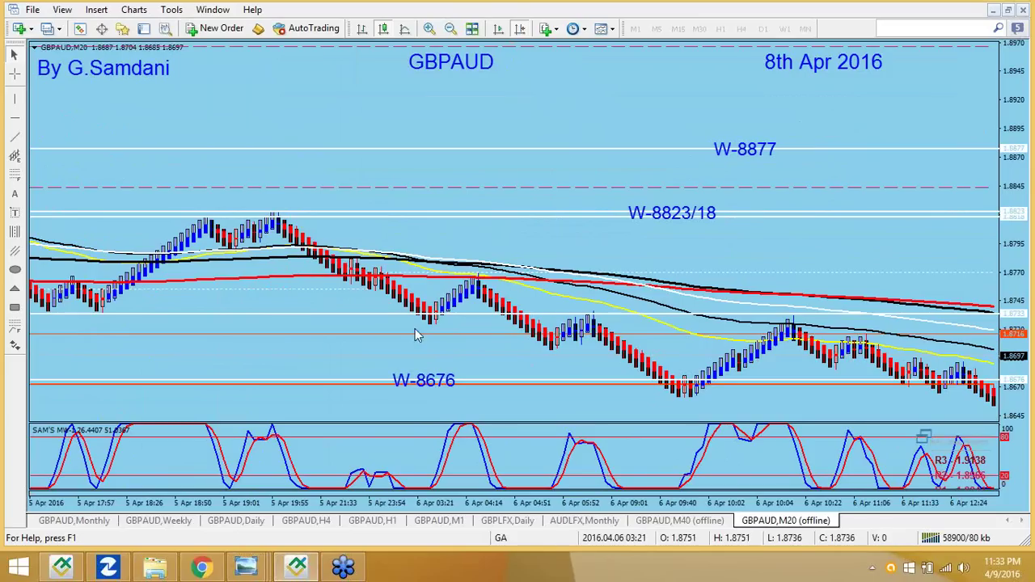
pyautogui.middleClick(468, 357)
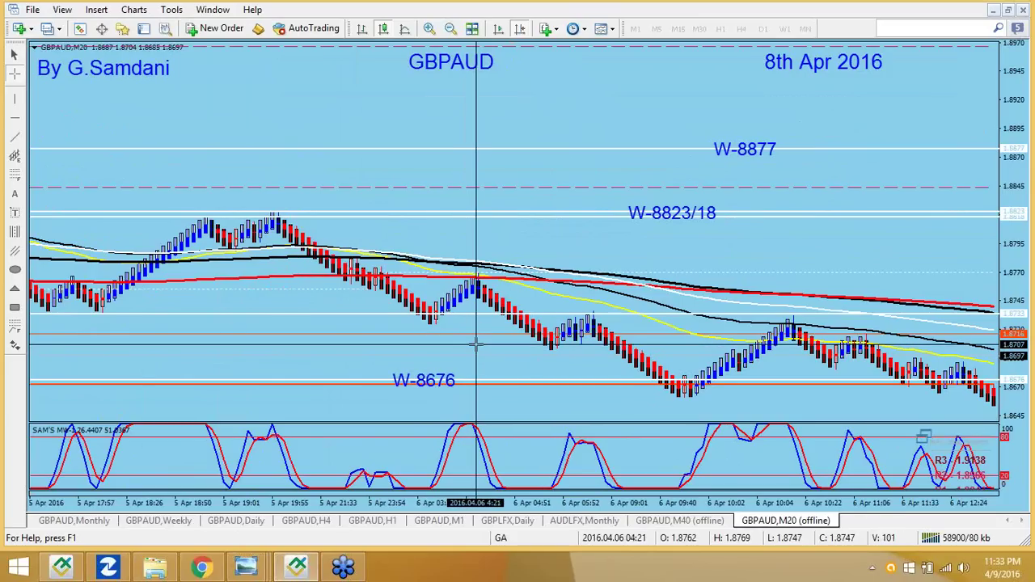
pyautogui.middleClick(804, 375)
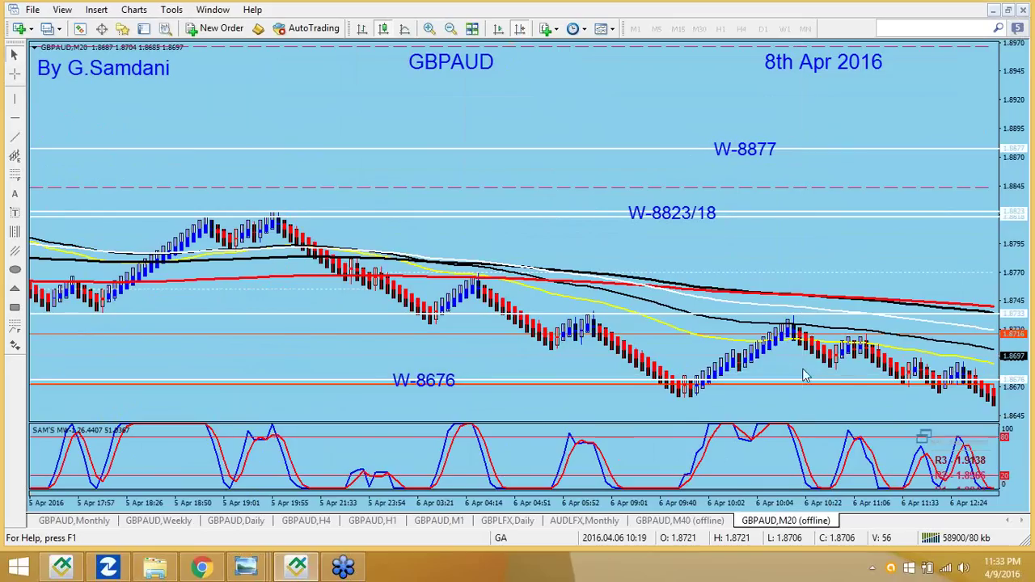
pyautogui.moveTo(801, 368); pyautogui.dragTo(358, 282)
pyautogui.middleClick(356, 274)
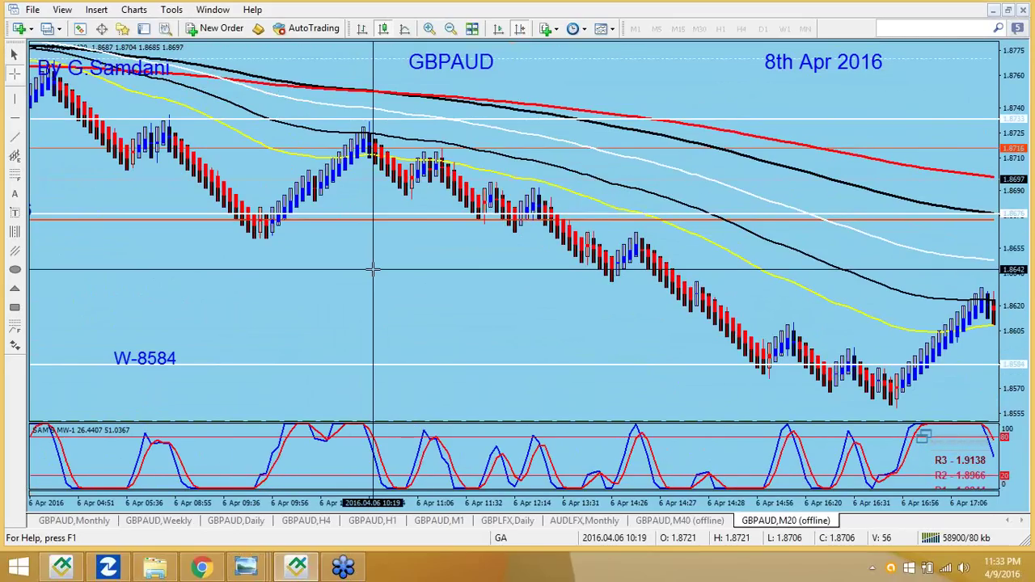
pyautogui.middleClick(422, 259)
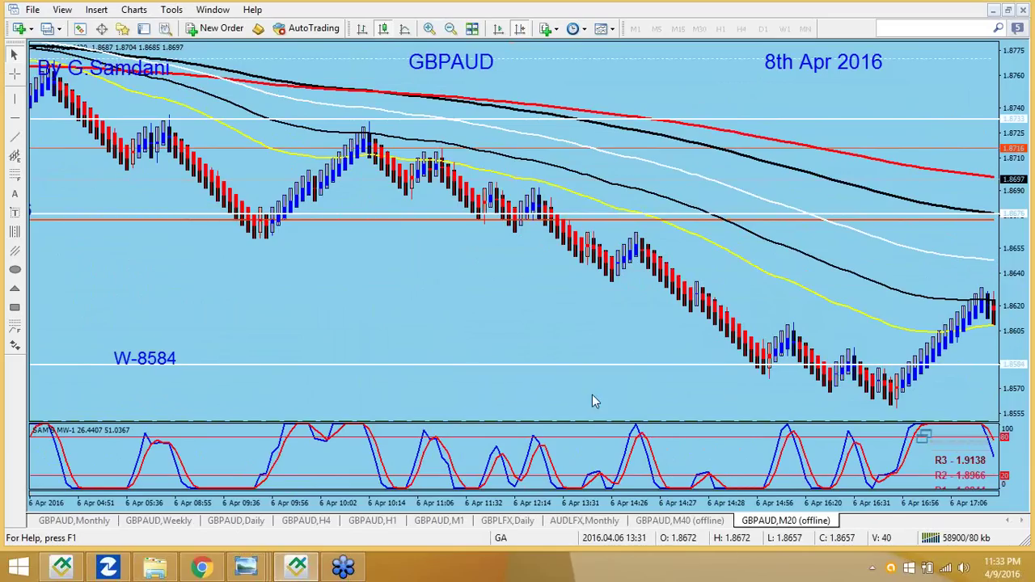
# Step: Look back over the 5 April swings on the M20 chart and review the marked levels on the M40 chart
pyautogui.scroll(-1, 226, 303)
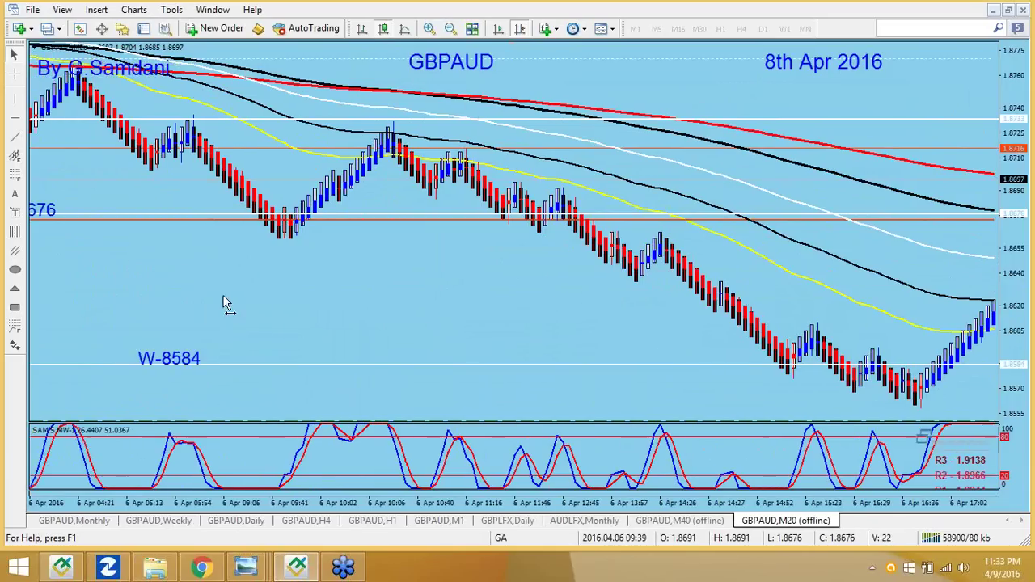
pyautogui.scroll(-8, 226, 303)
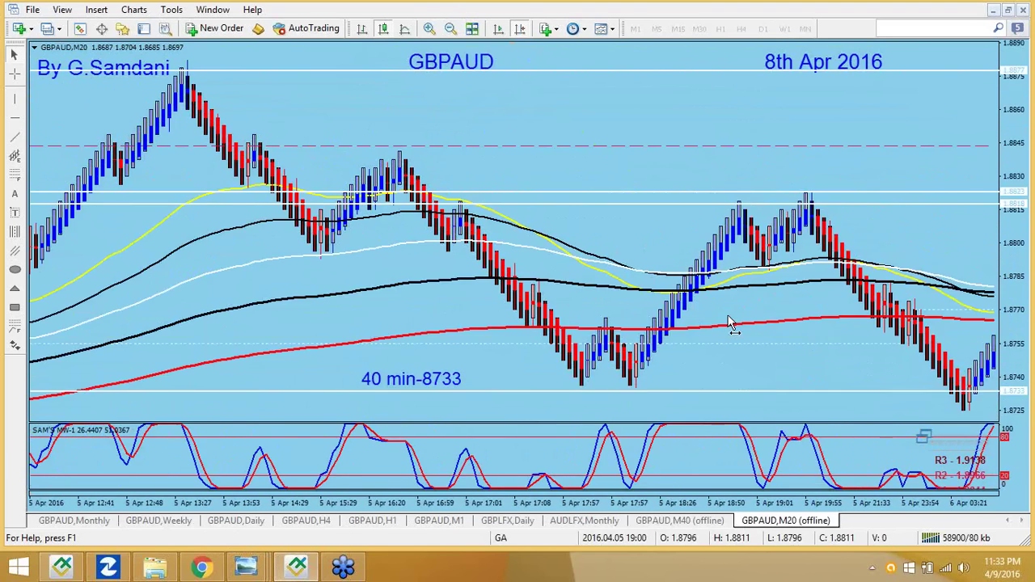
pyautogui.scroll(-1, 732, 324)
pyautogui.click(700, 522)
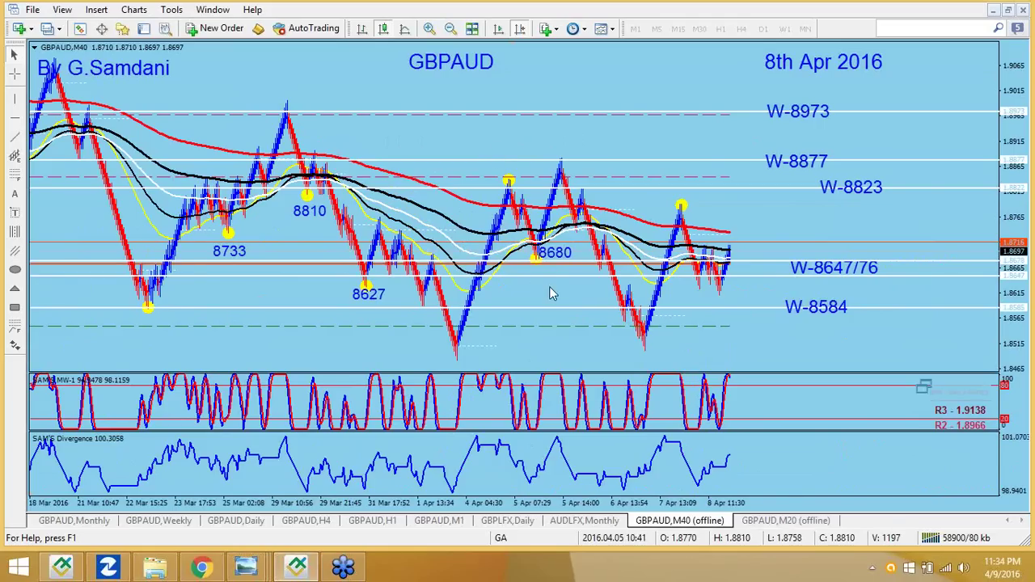
pyautogui.moveTo(366, 151)
pyautogui.mouseDown()
pyautogui.moveTo(564, 132)
pyautogui.moveTo(670, 138)
pyautogui.moveTo(369, 167)
pyautogui.mouseUp()
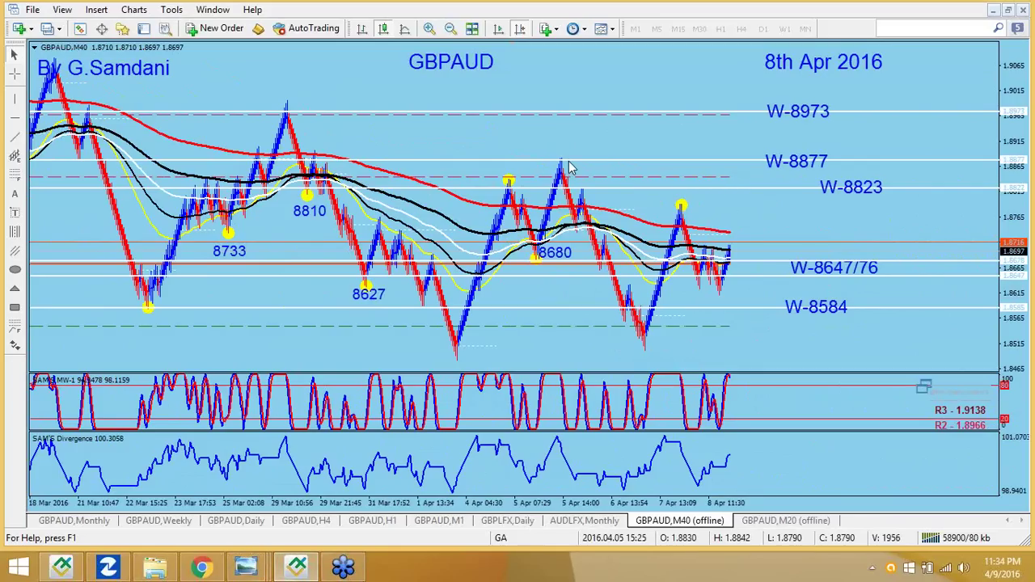
# Step: In Windows Photo Viewer, review the saved GBPAUD M20, GBPJPY M20 and GBPAUD Weekly "Before" images, returning to 6 GBPAUD M20 04-06-16.png
pyautogui.moveTo(247, 566)
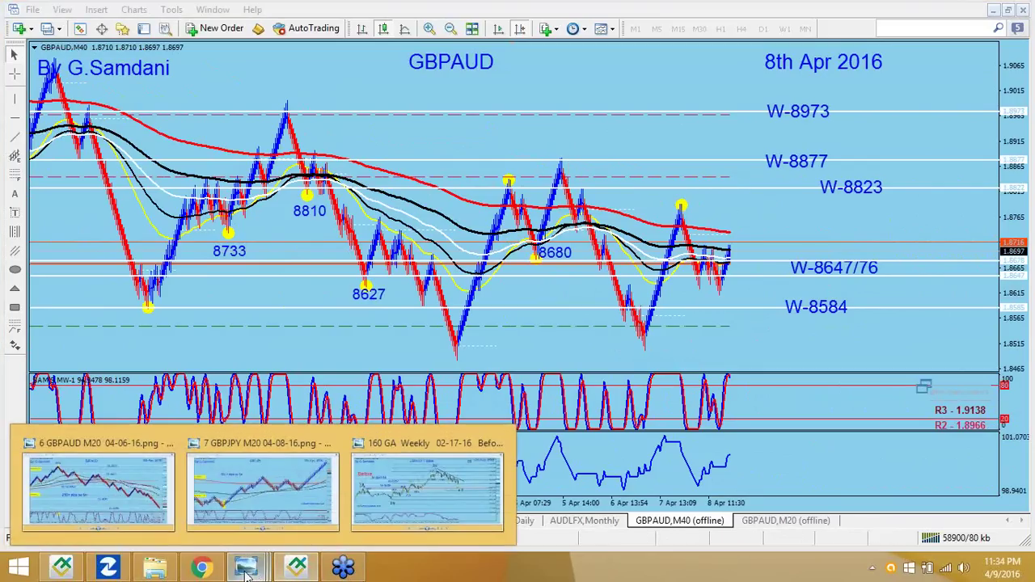
pyautogui.click(123, 502)
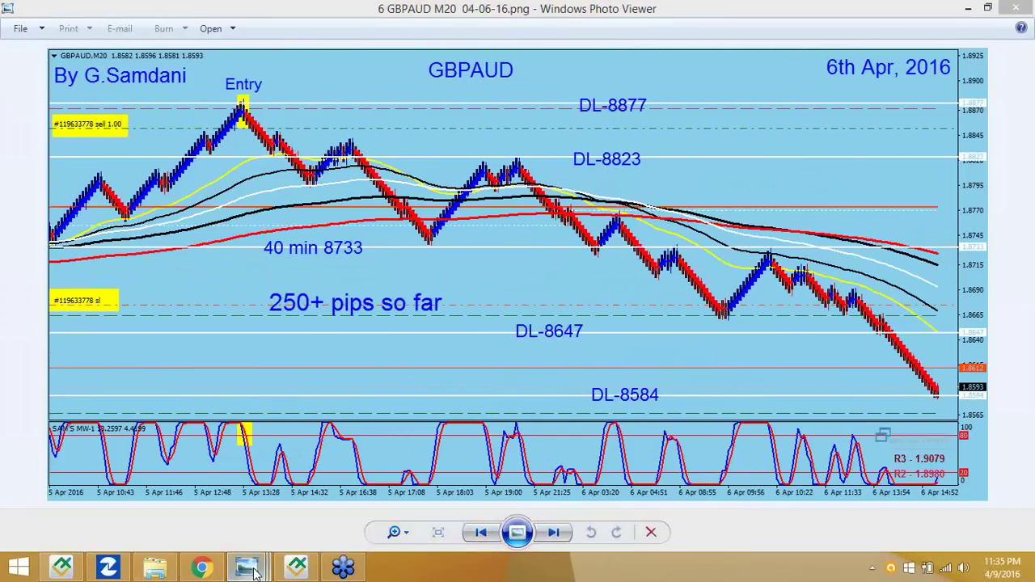
pyautogui.moveTo(261, 550)
pyautogui.click(274, 495)
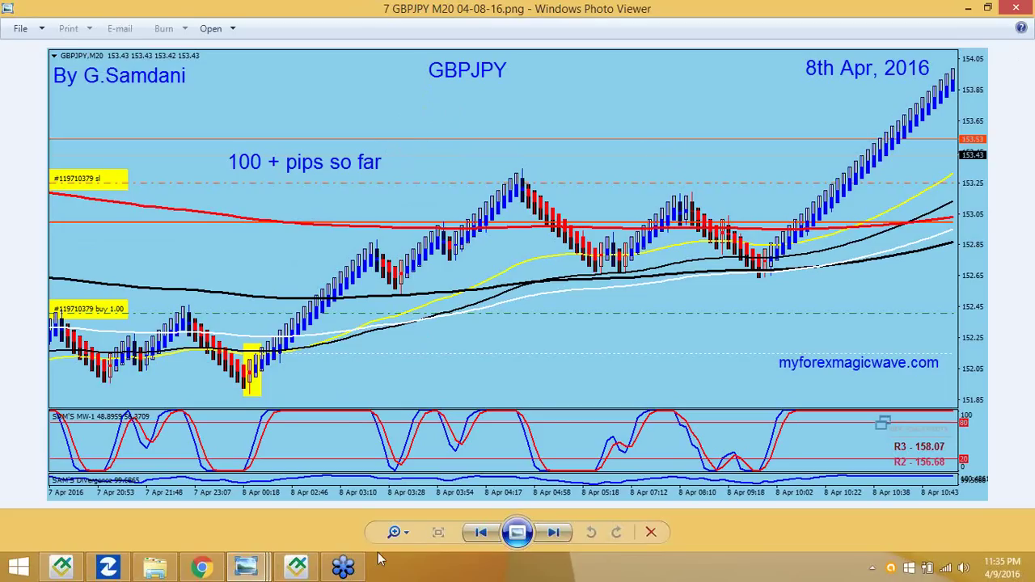
pyautogui.moveTo(248, 573)
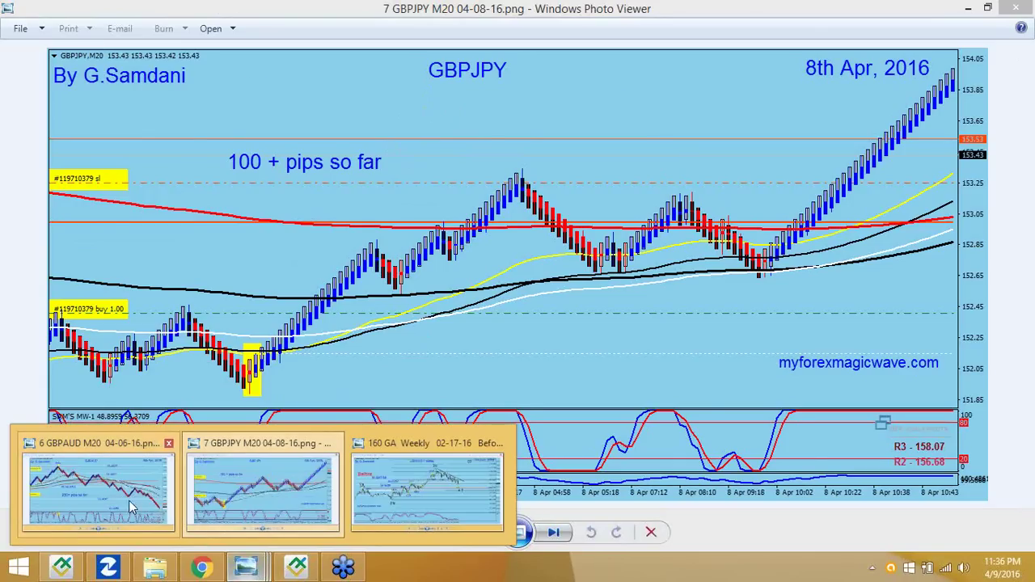
pyautogui.click(435, 508)
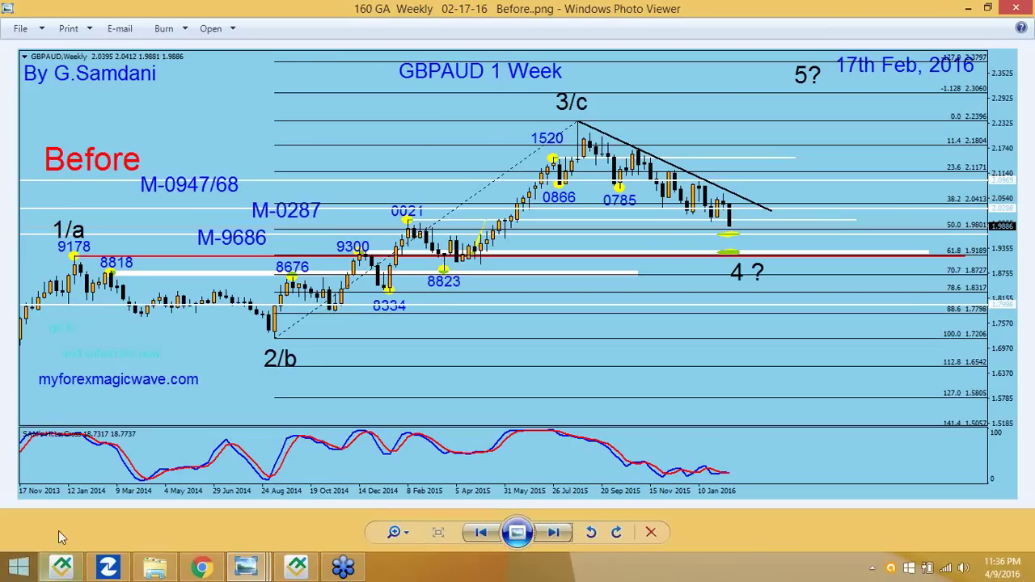
pyautogui.moveTo(243, 570)
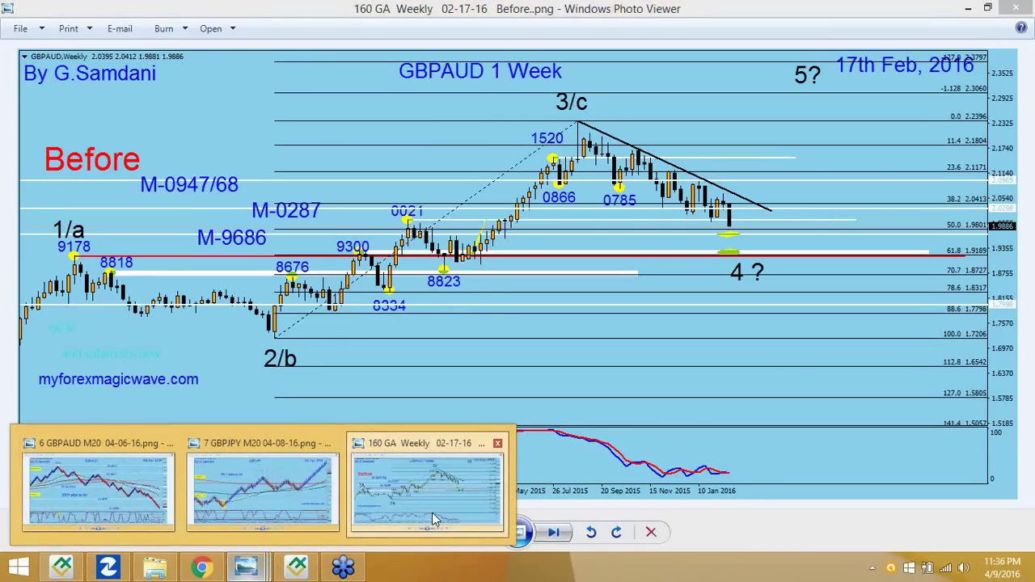
pyautogui.moveTo(204, 504)
pyautogui.click(153, 493)
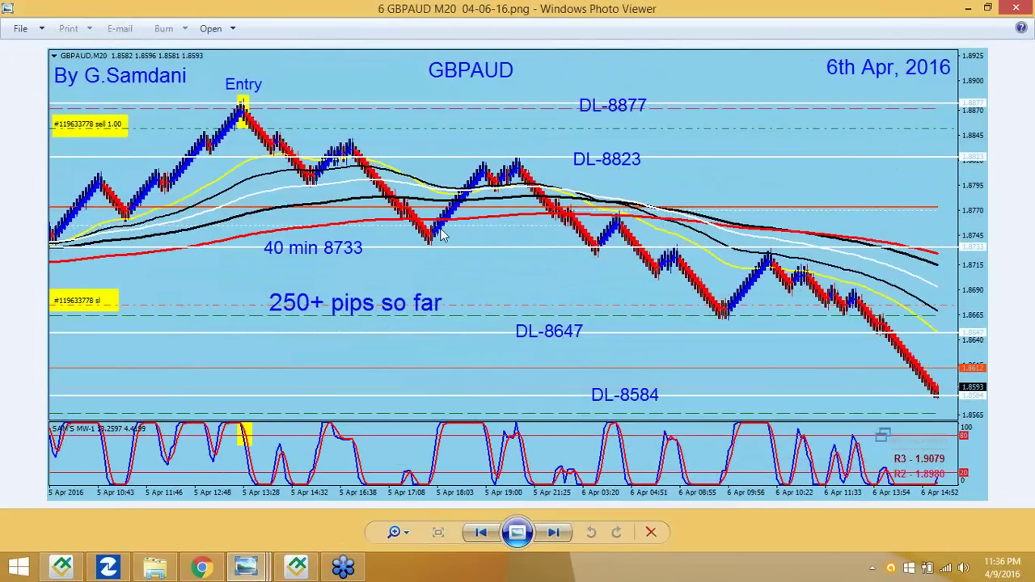